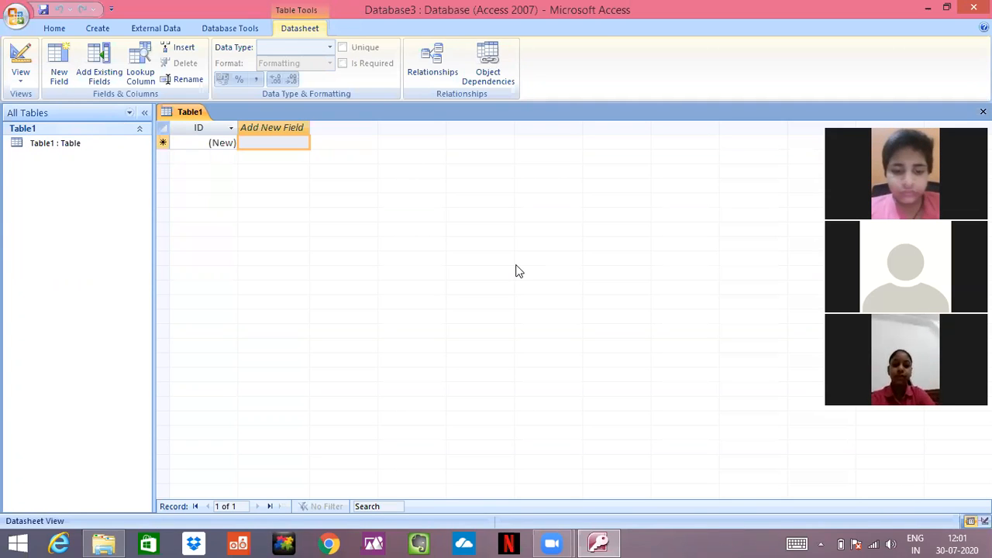
- Switch the table to Design view, saving it as Table1, and show the data types available for the ID field
click(104, 143)
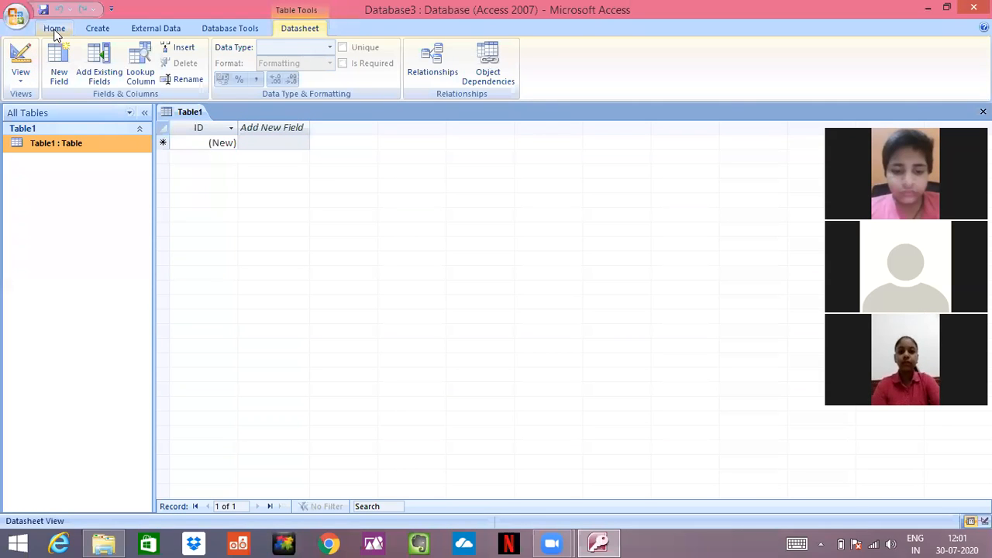
click(24, 66)
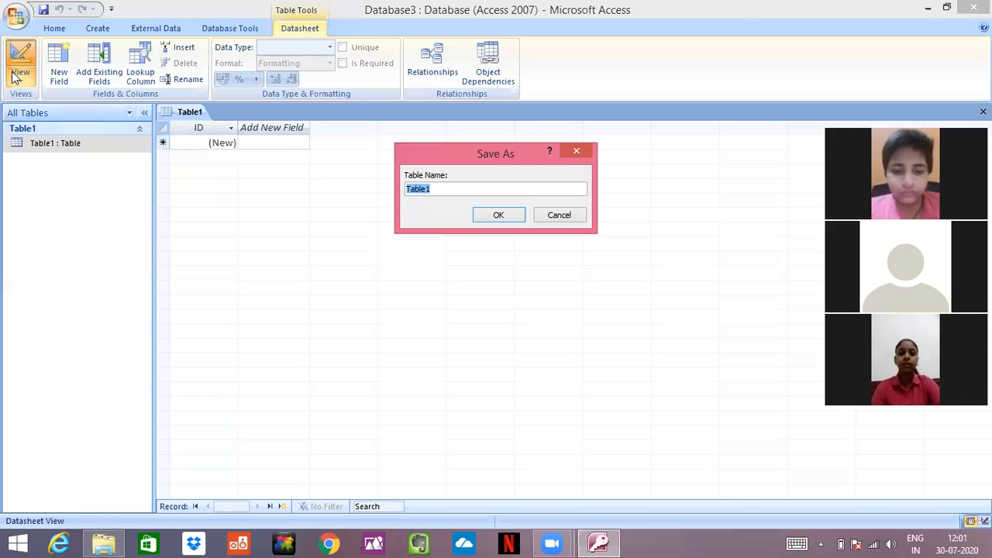
click(499, 215)
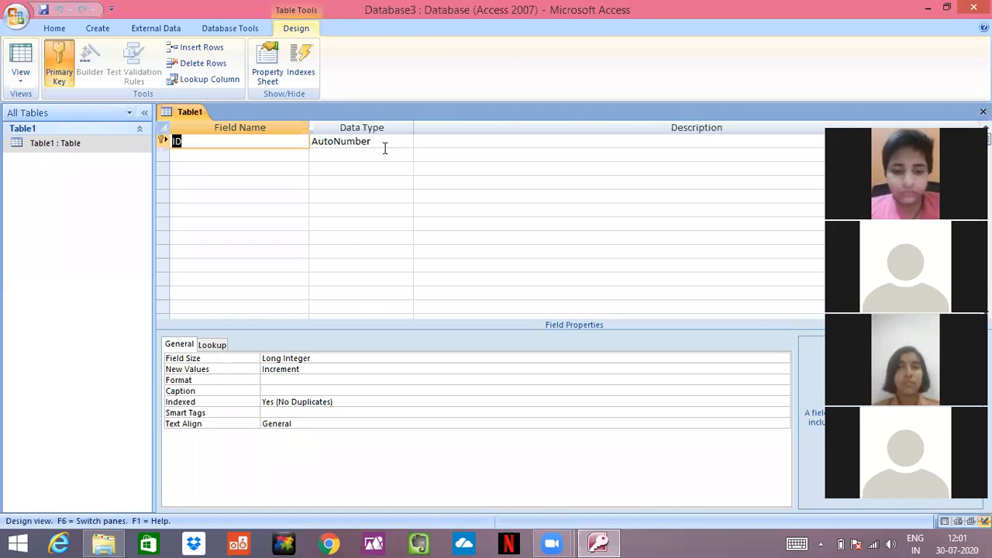
click(407, 148)
click(406, 141)
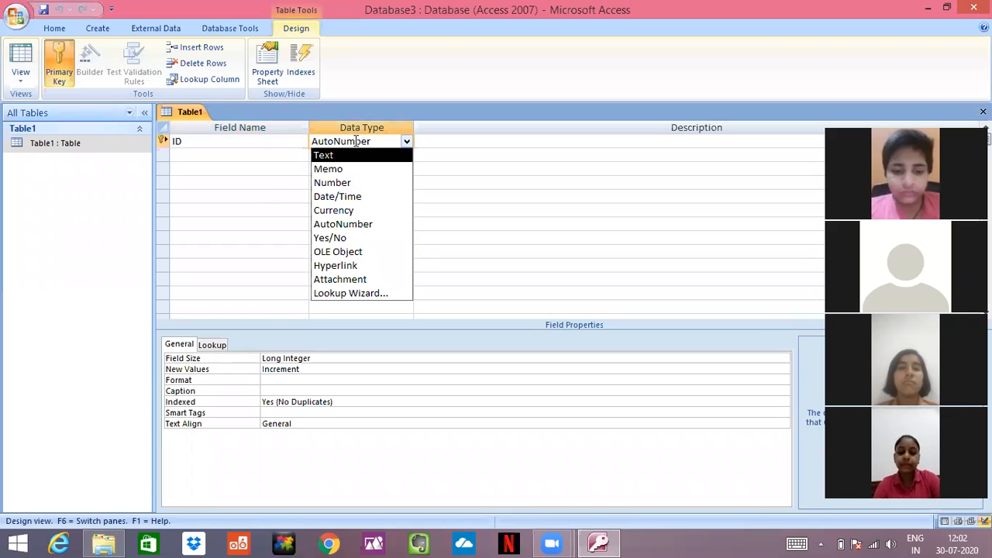
- Add a field called Name below ID with the Text data type, accepting the reserved word as its name
click(223, 155)
text(name)
key(BackSpace)
key(BackSpace)
key(BackSpace)
key(BackSpace)
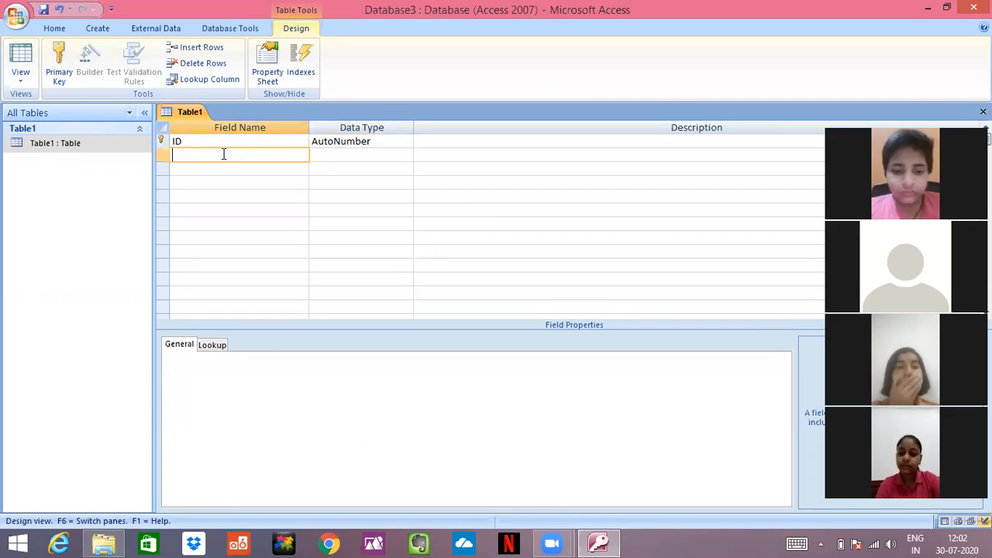
text(Name)
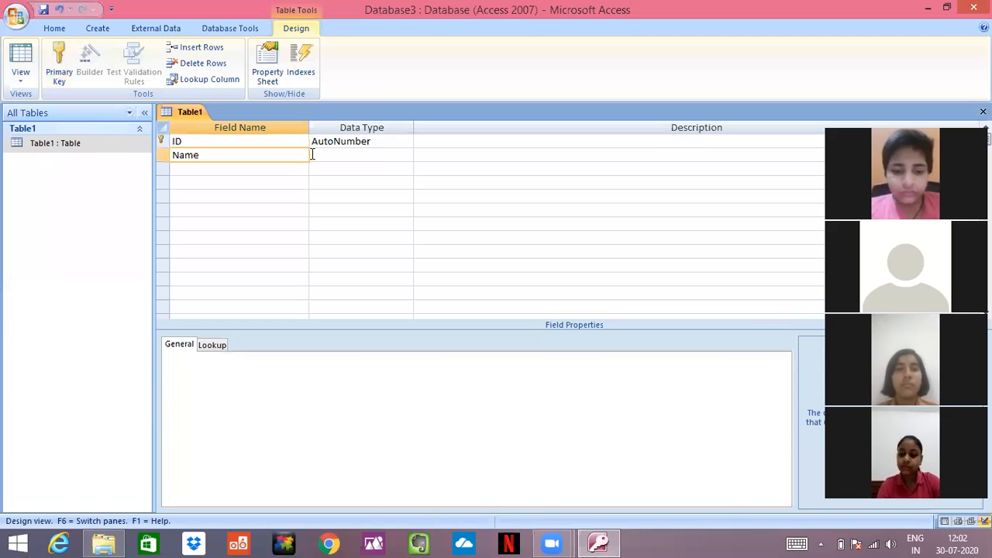
click(312, 154)
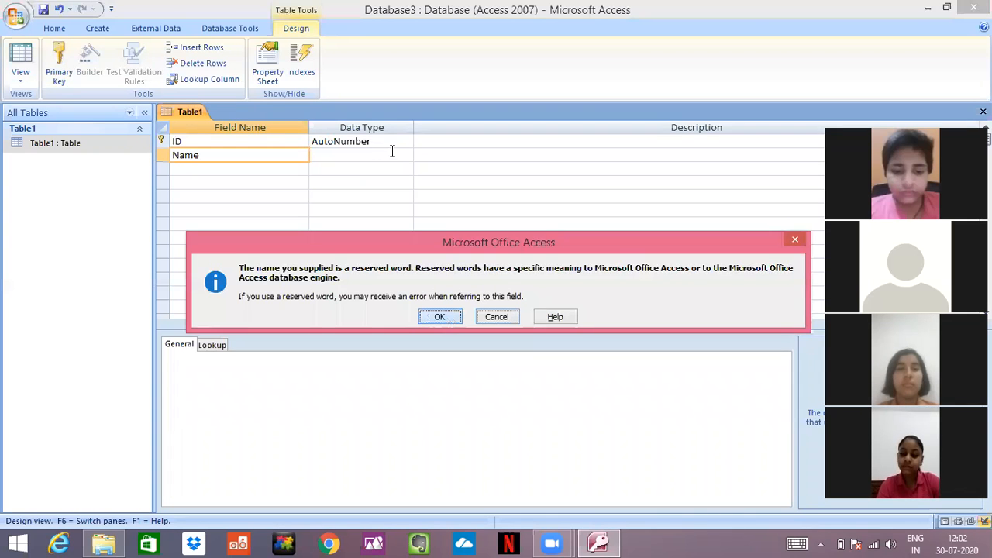
key(Return)
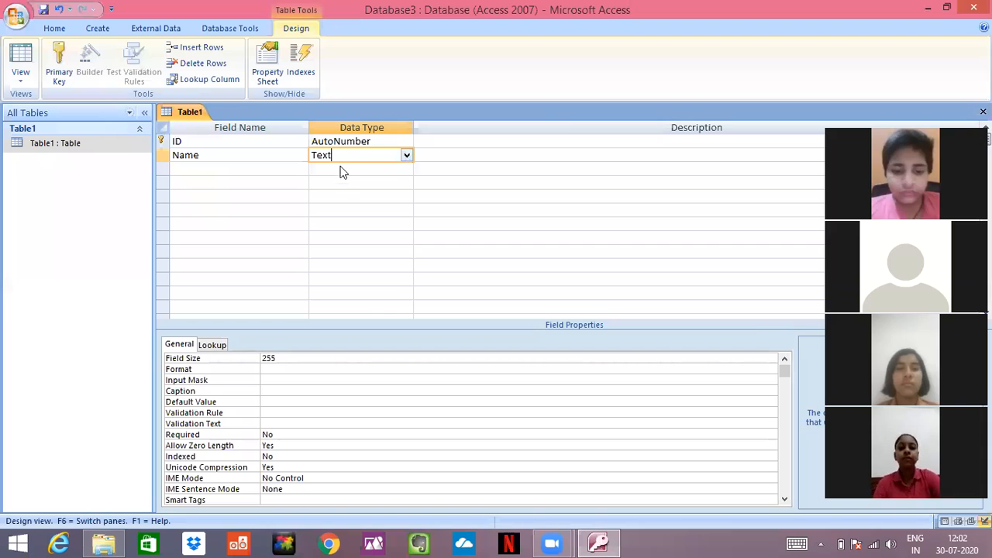
click(406, 156)
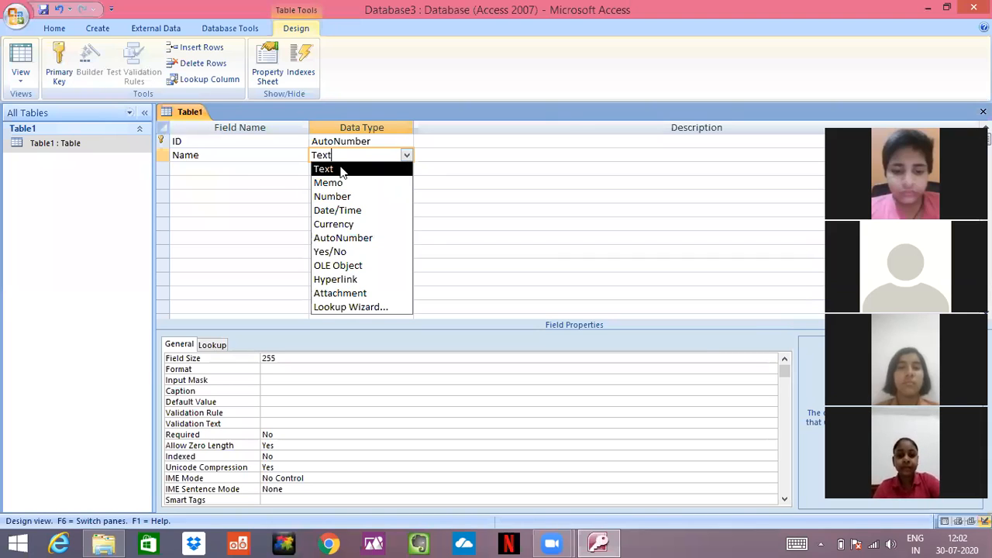
click(303, 267)
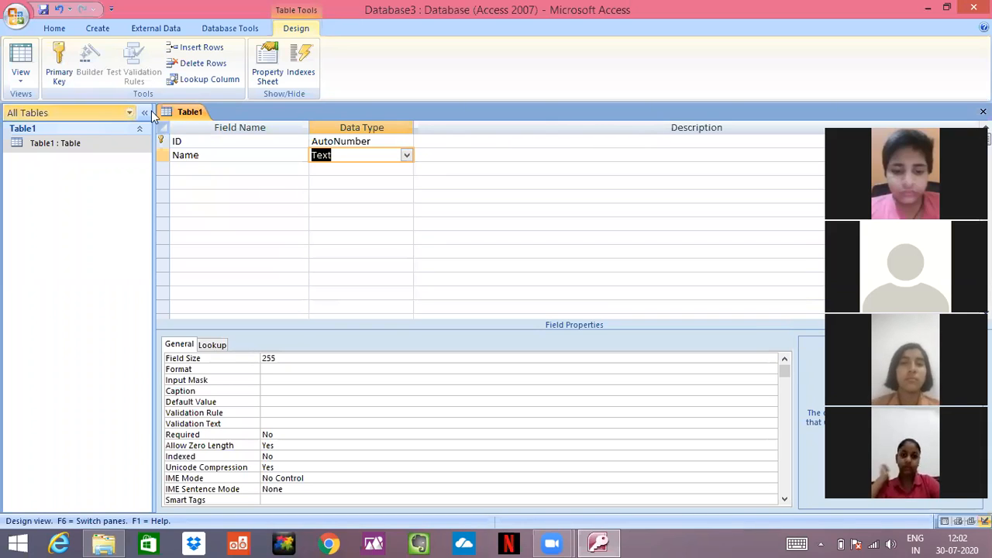
- Remove the primary key from the ID field and view the Name field's properties
click(374, 141)
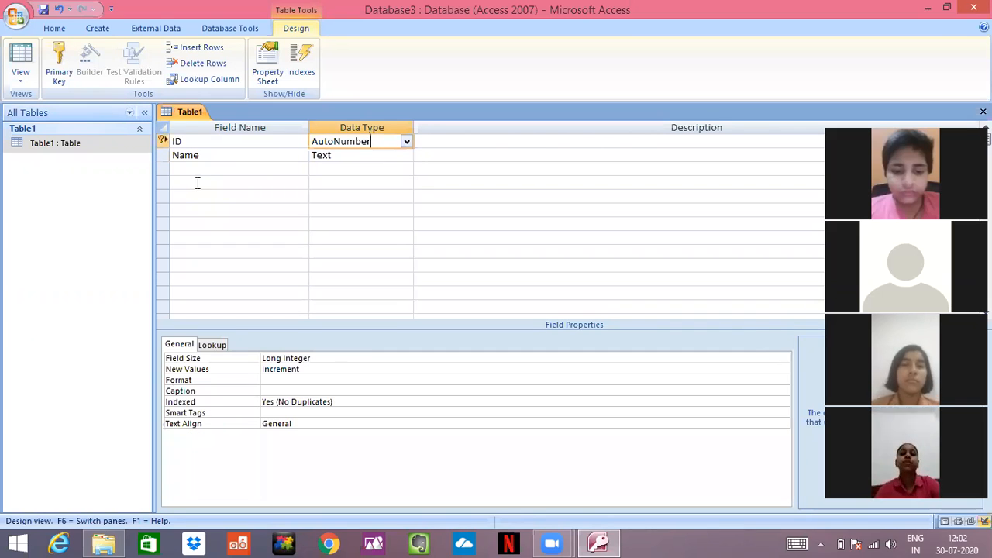
click(56, 77)
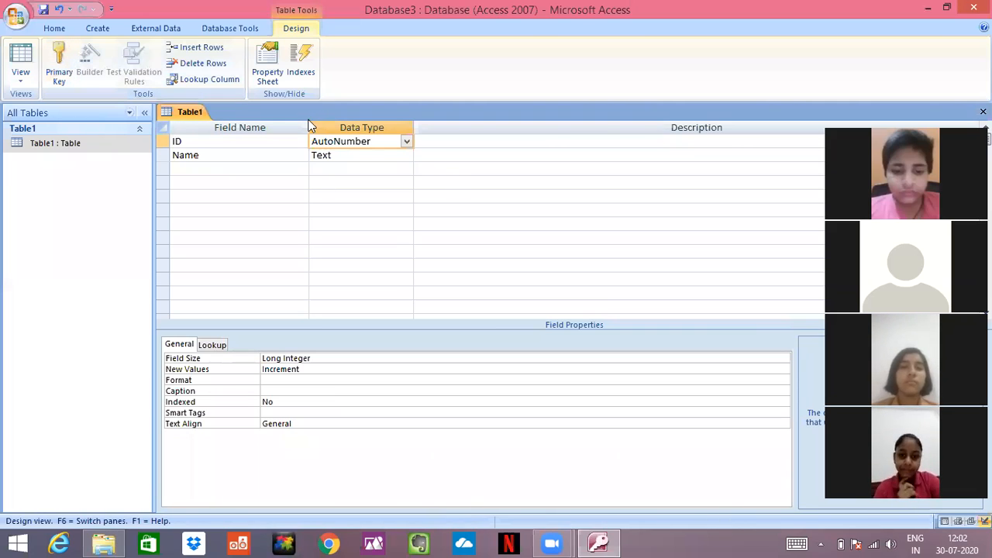
click(64, 30)
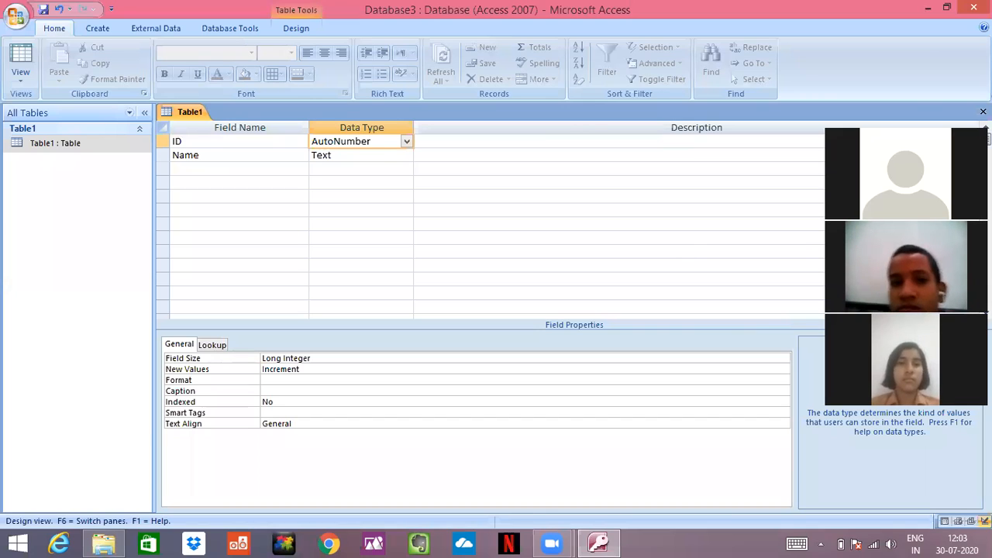
click(688, 245)
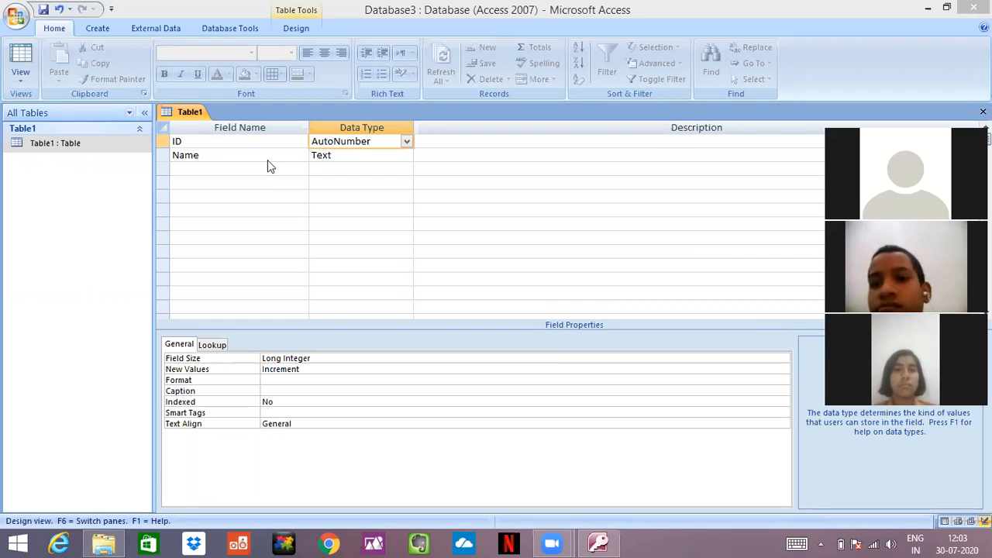
click(356, 156)
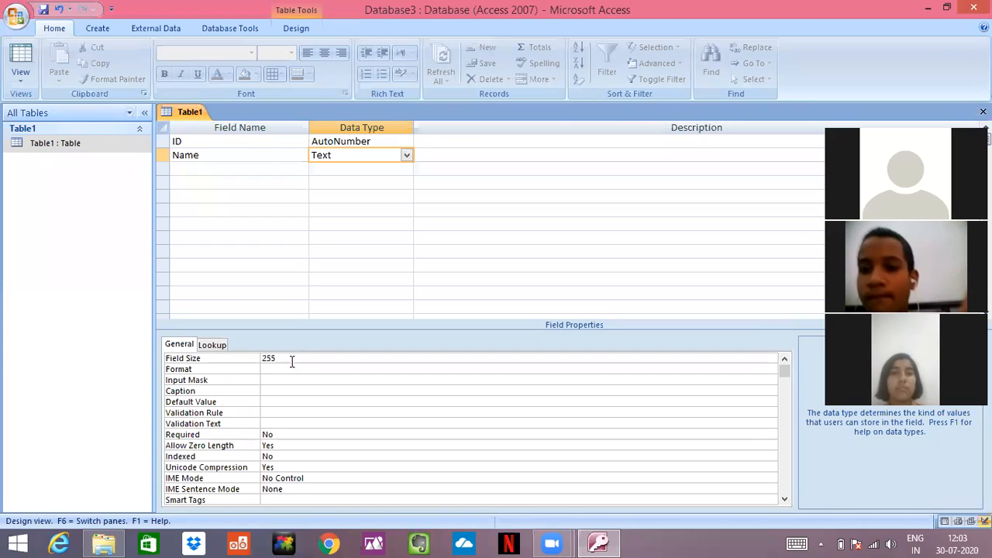
key(Up)
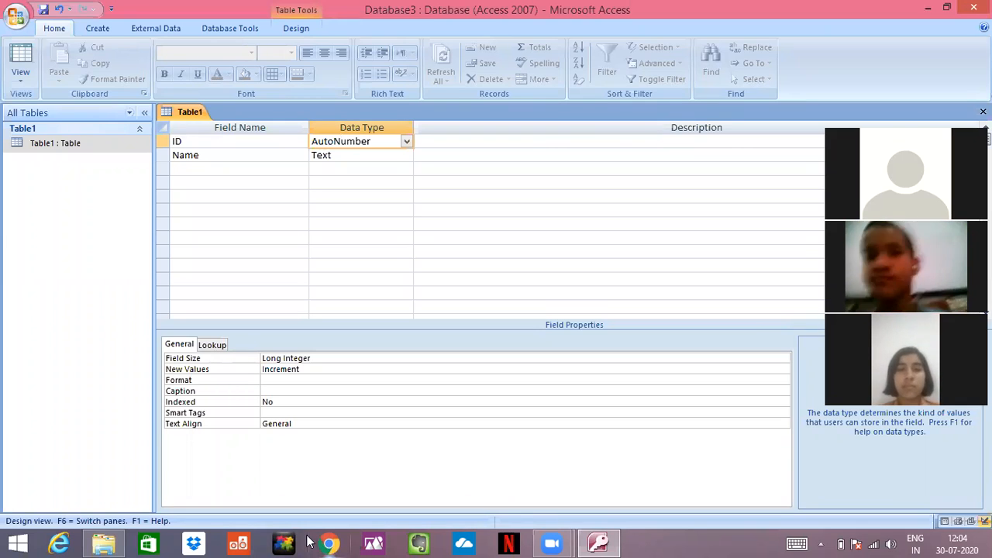
- Reopen Table1 in Datasheet view, saving the design changes
click(96, 28)
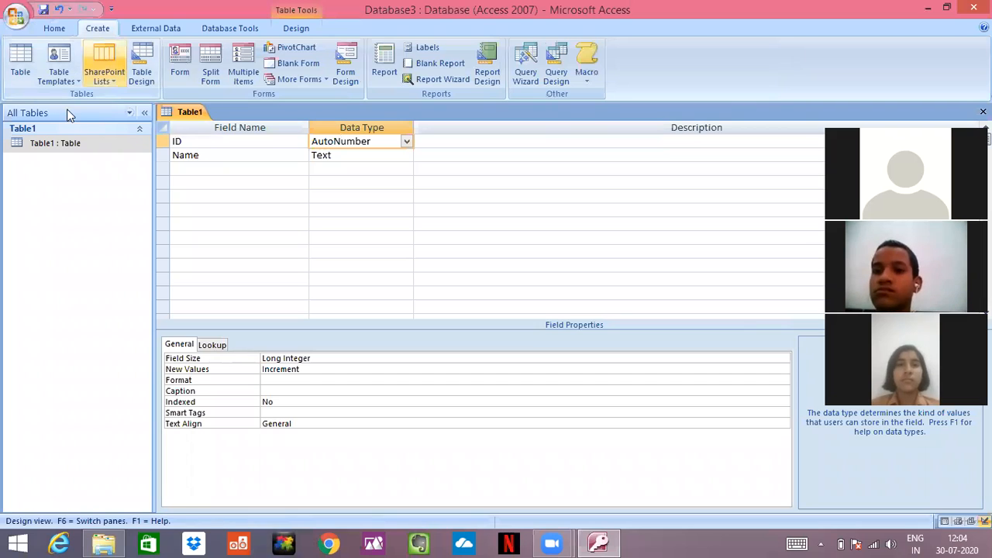
double_click(60, 142)
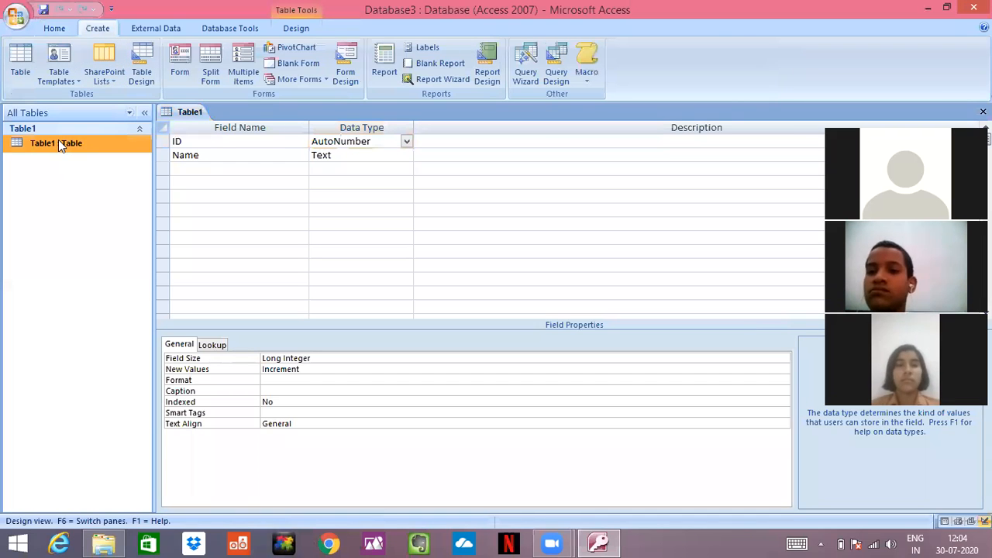
click(470, 313)
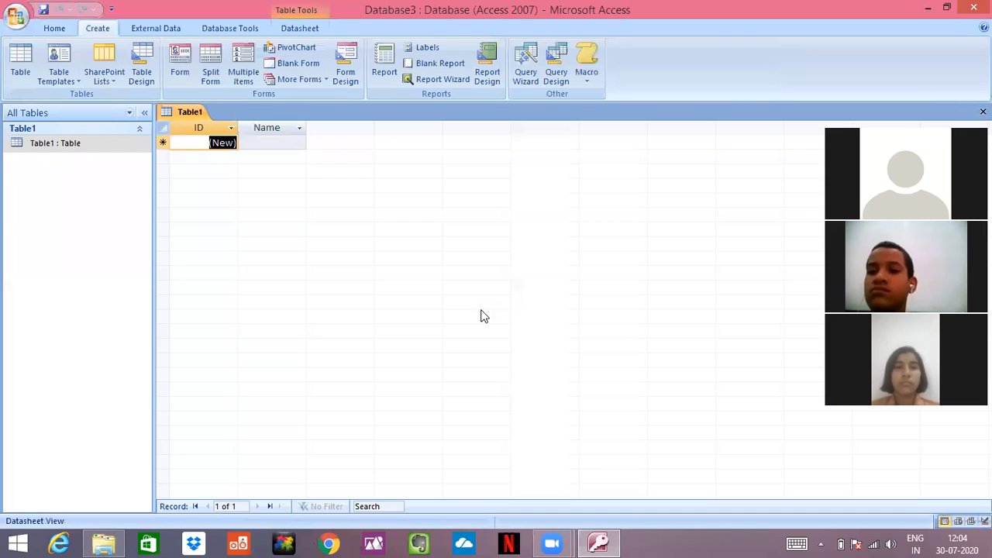
- Try to enter 1 as the ID of the new record
click(225, 142)
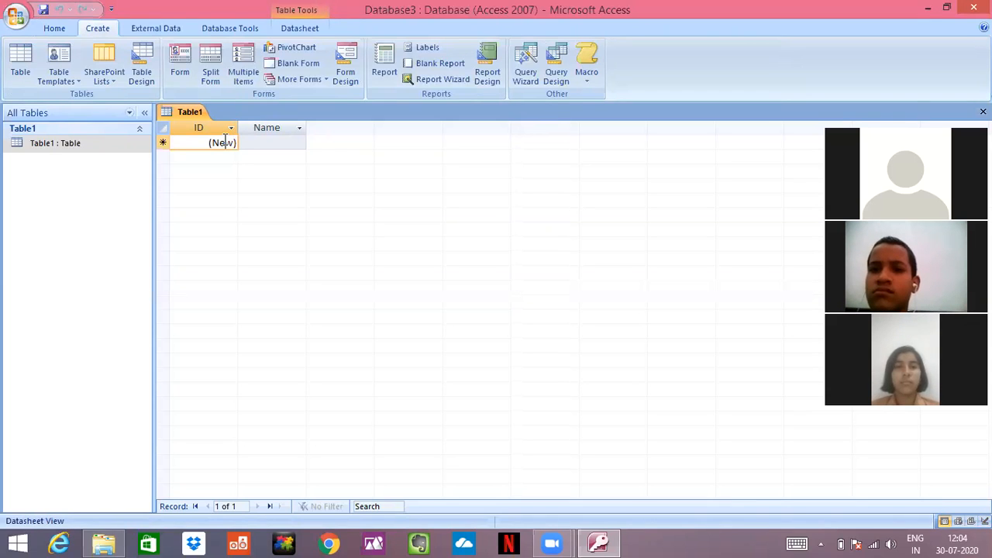
key(1)
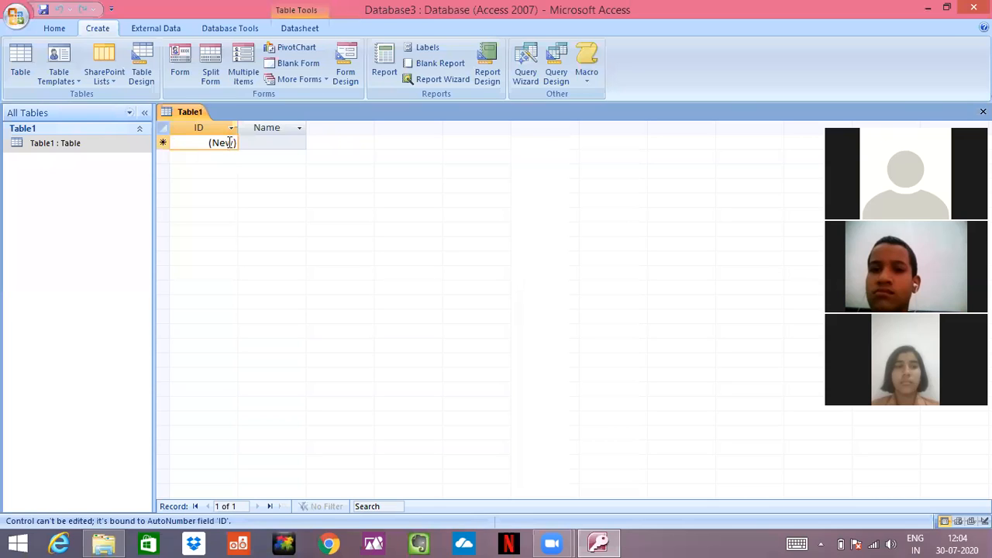
click(230, 142)
key(BackSpace)
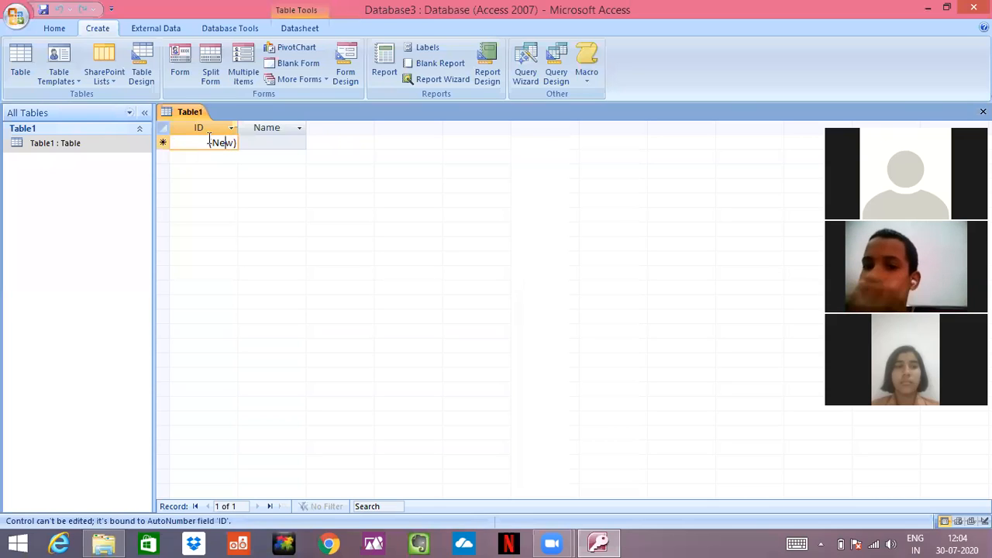
- Look at the sorting and text filter options of the Name column
click(232, 128)
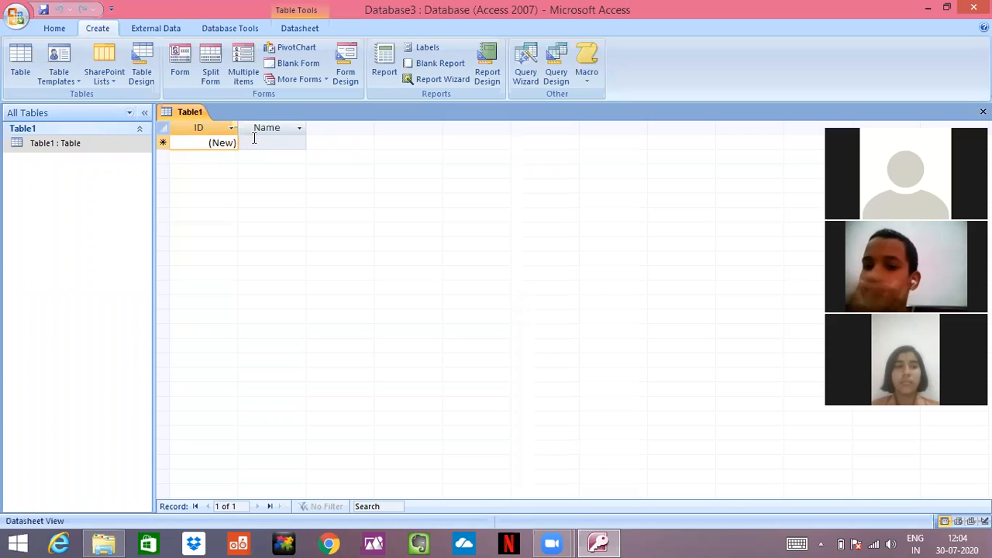
click(258, 142)
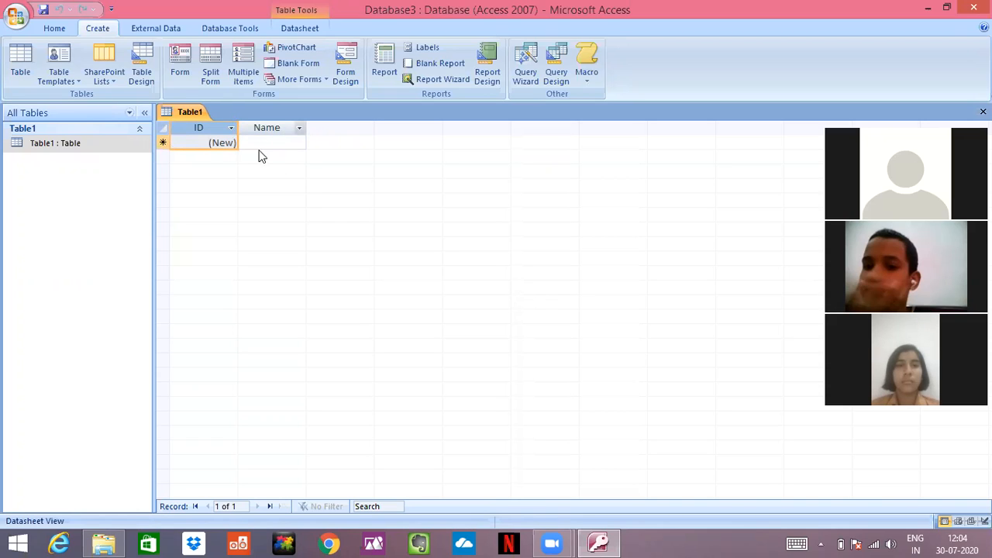
click(300, 127)
mouse_move(250, 194)
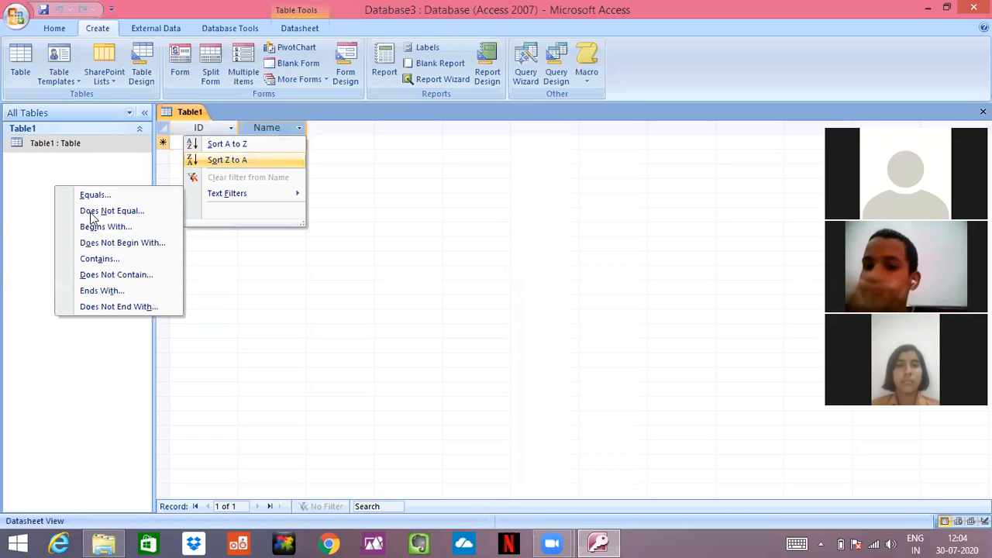
click(256, 144)
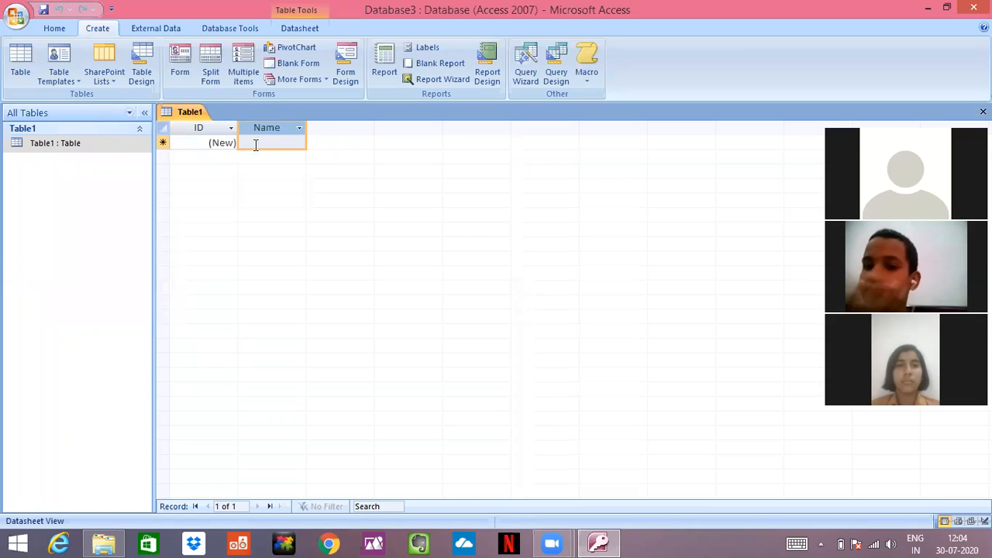
- Add three records to Table1 by entering a person's first name in the Name field of each
click(256, 144)
text(N)
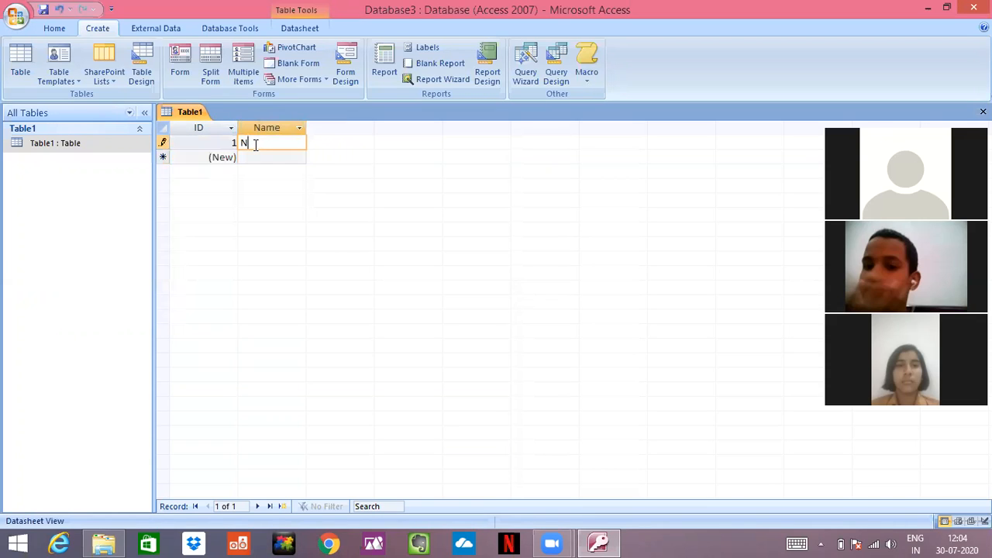
text(idhi)
click(251, 156)
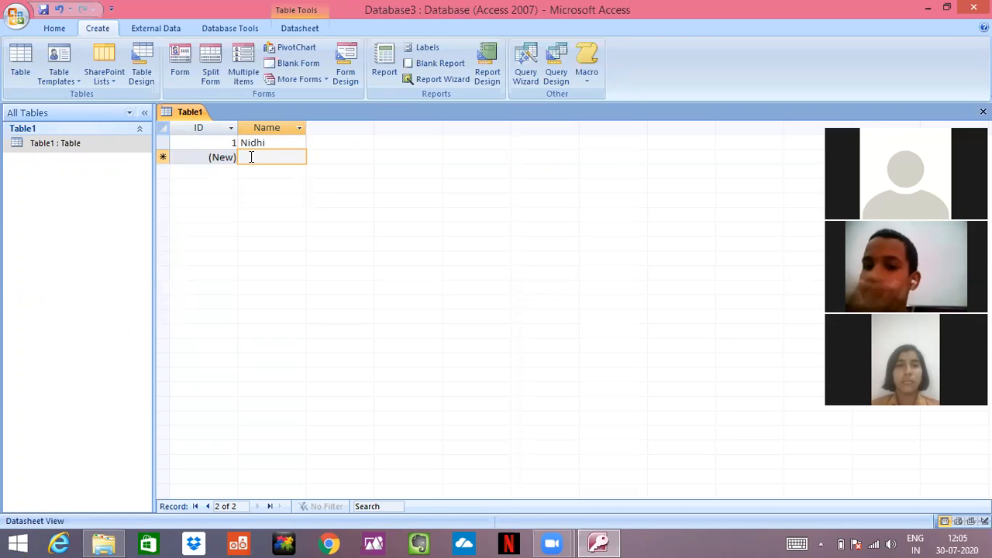
text(Ansh)
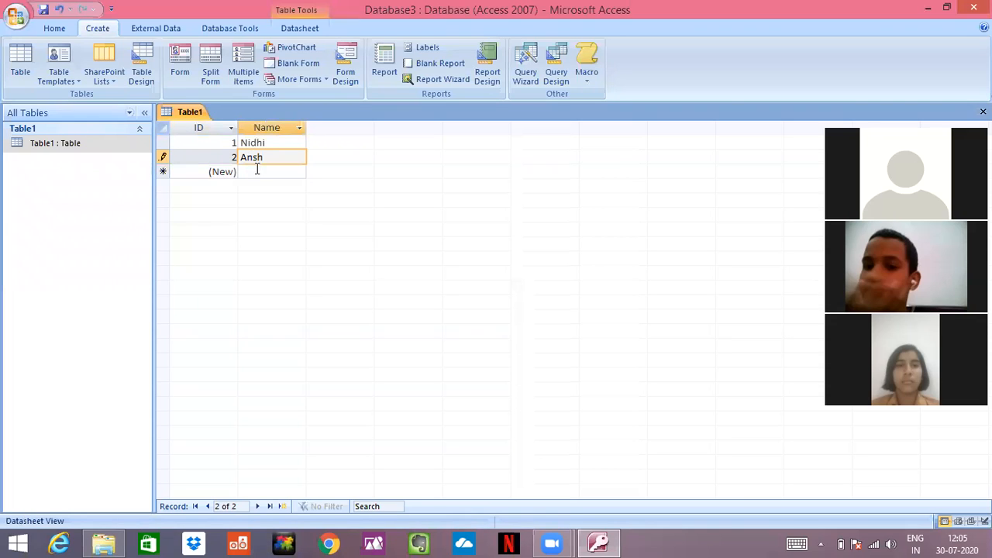
click(256, 171)
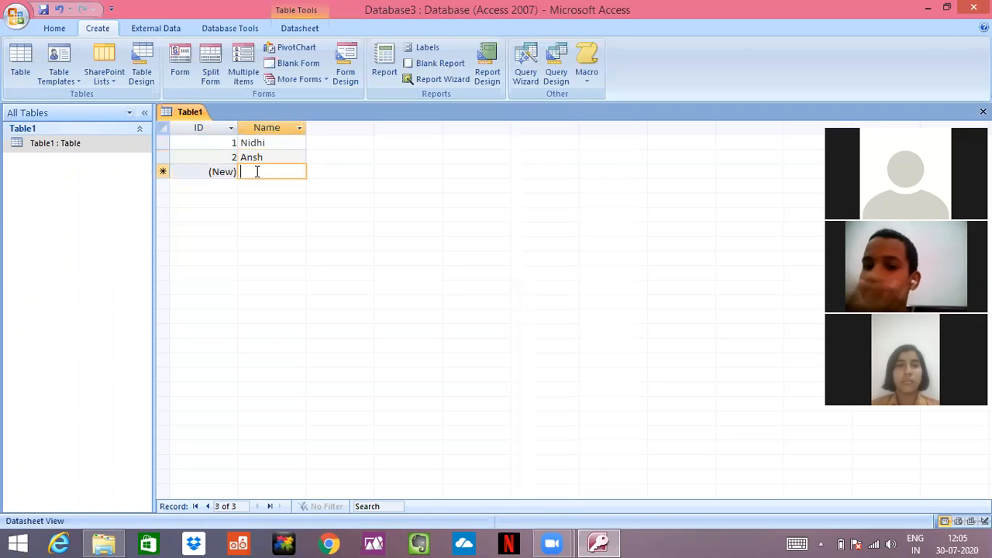
text(Pari)
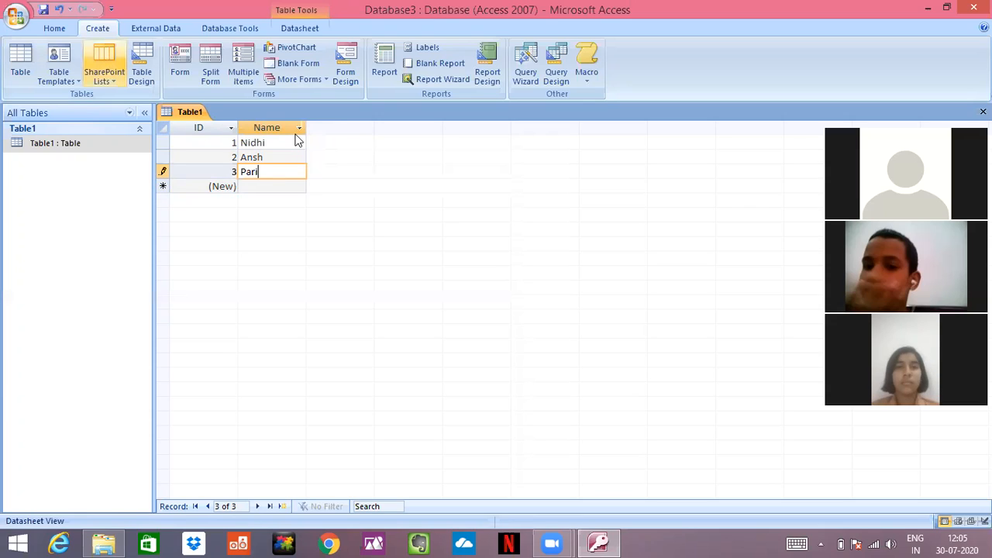
- Create a second blank table, then view Table1 and return to the new table
click(19, 72)
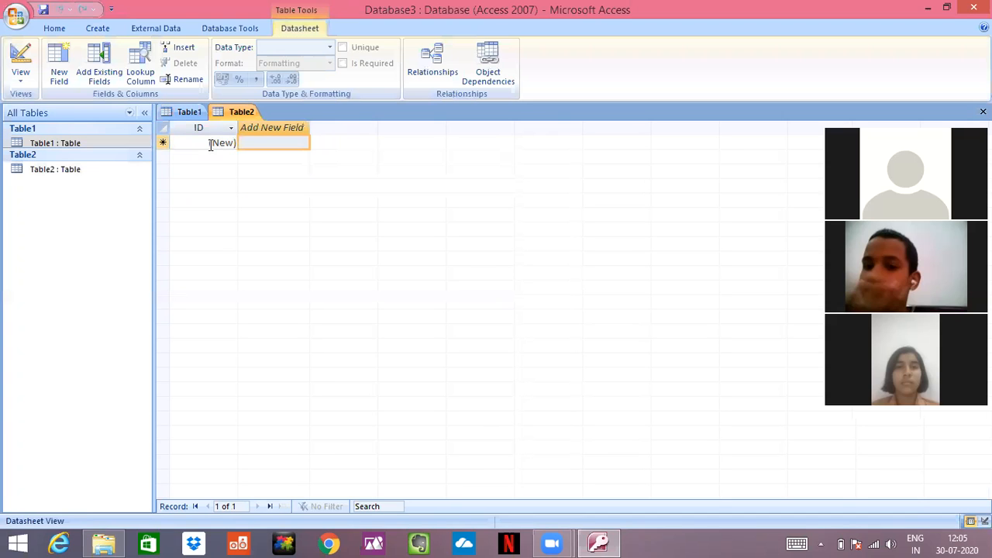
click(56, 143)
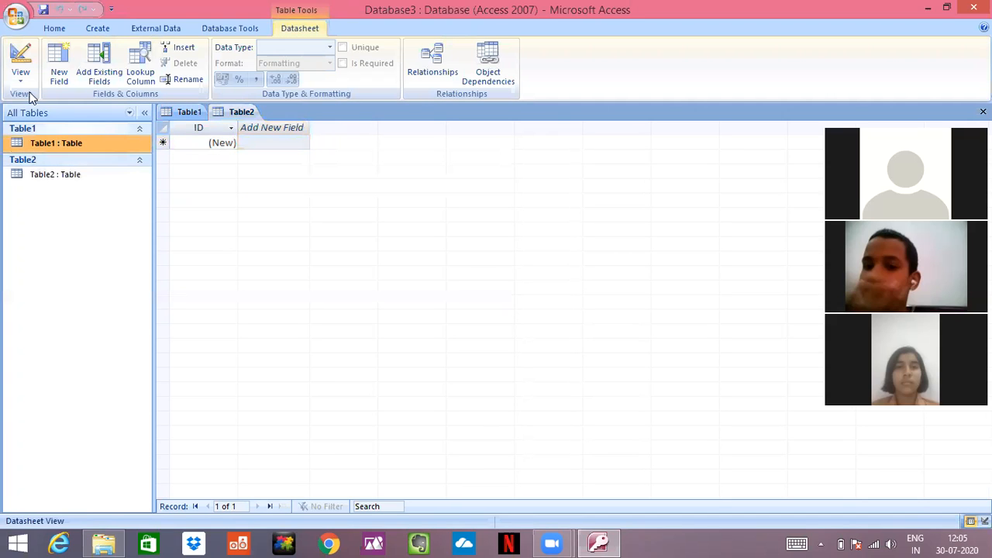
double_click(77, 145)
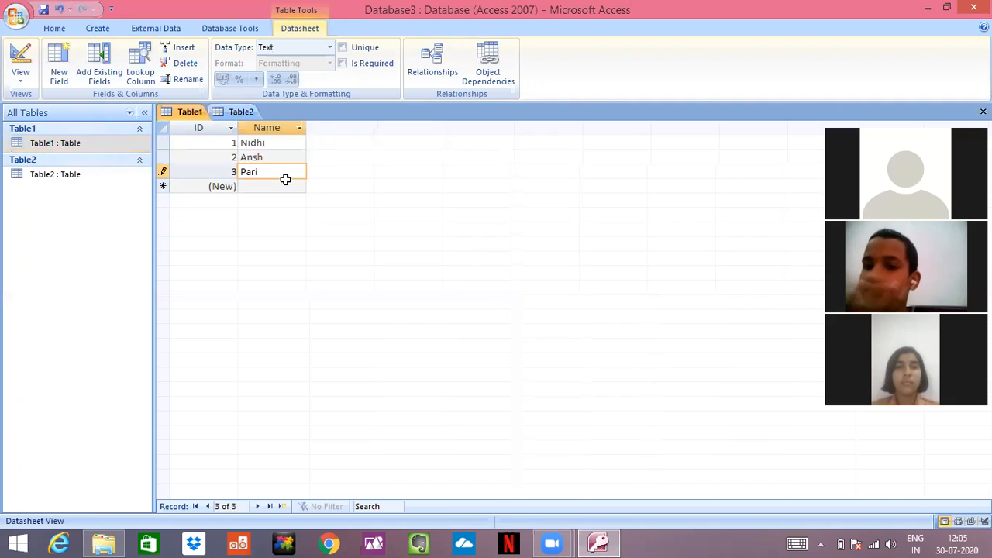
double_click(85, 175)
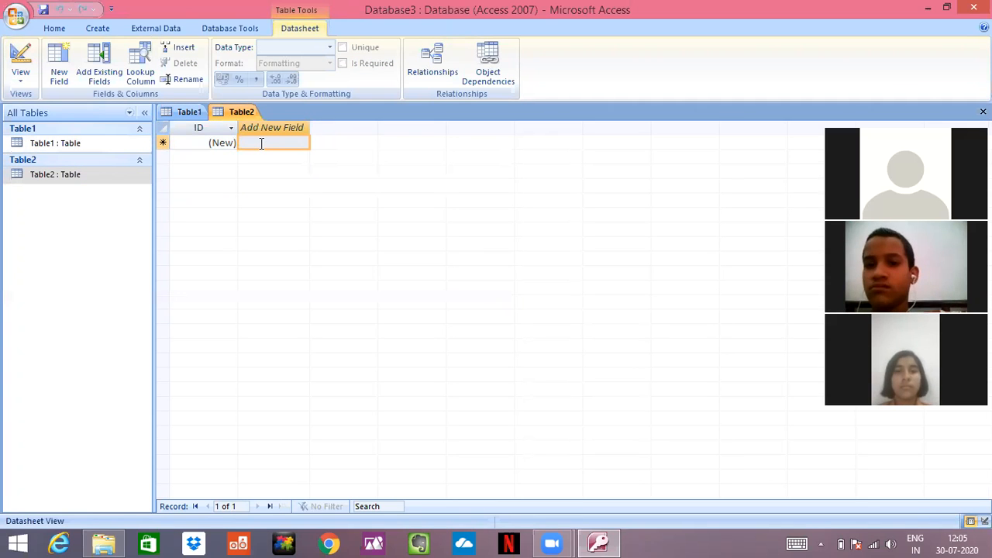
- Fill the first record of Table2 with Class, Section and Subject in three consecutive new fields
text(Clas)
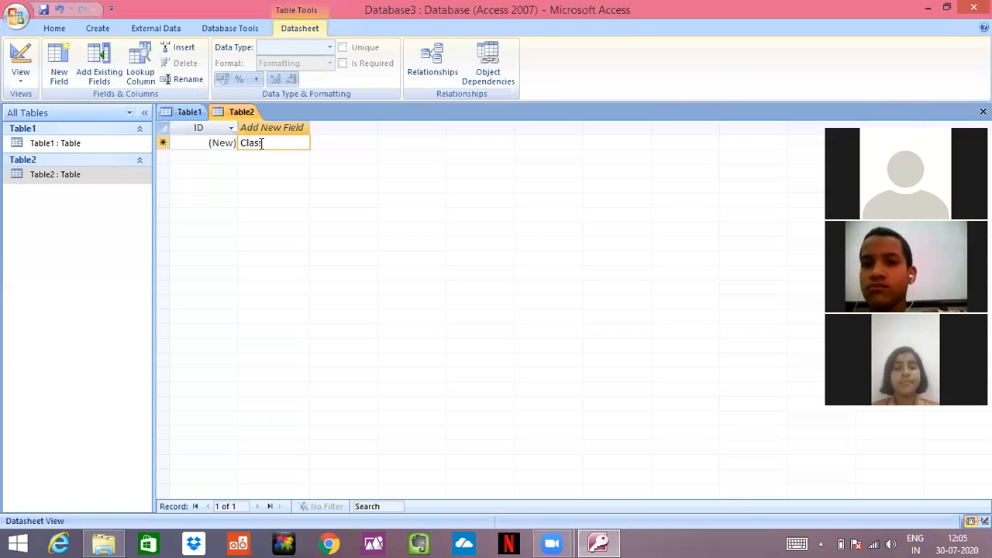
key(Tab)
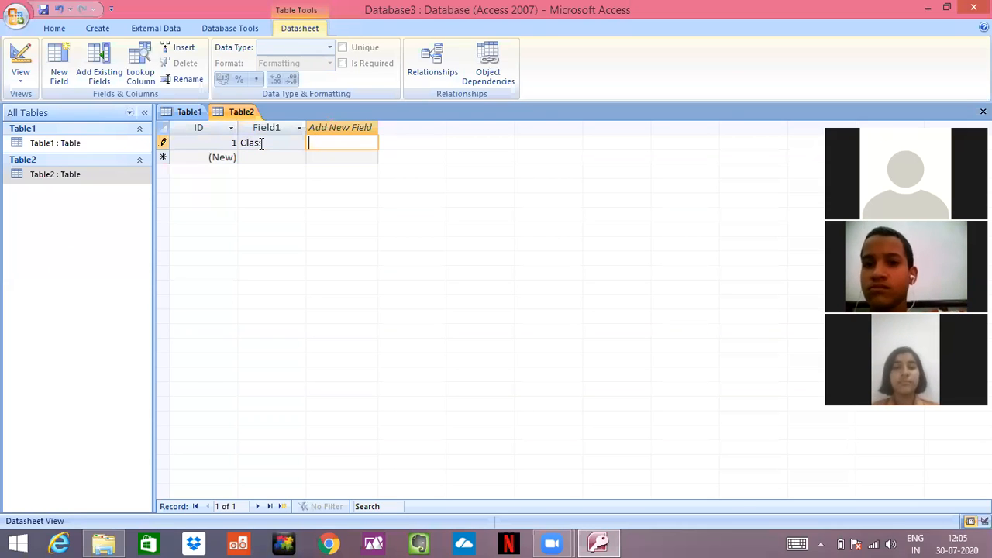
text(Se)
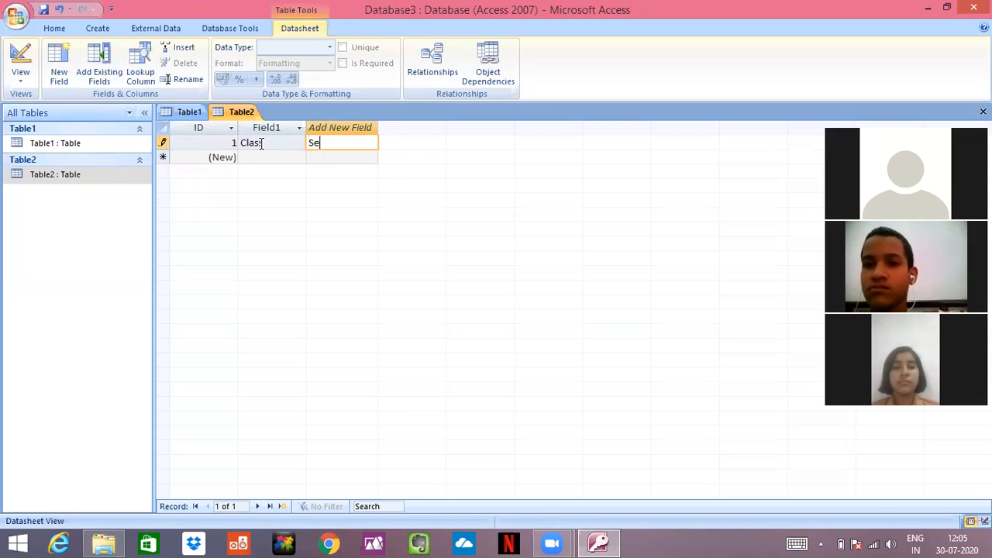
text(ction)
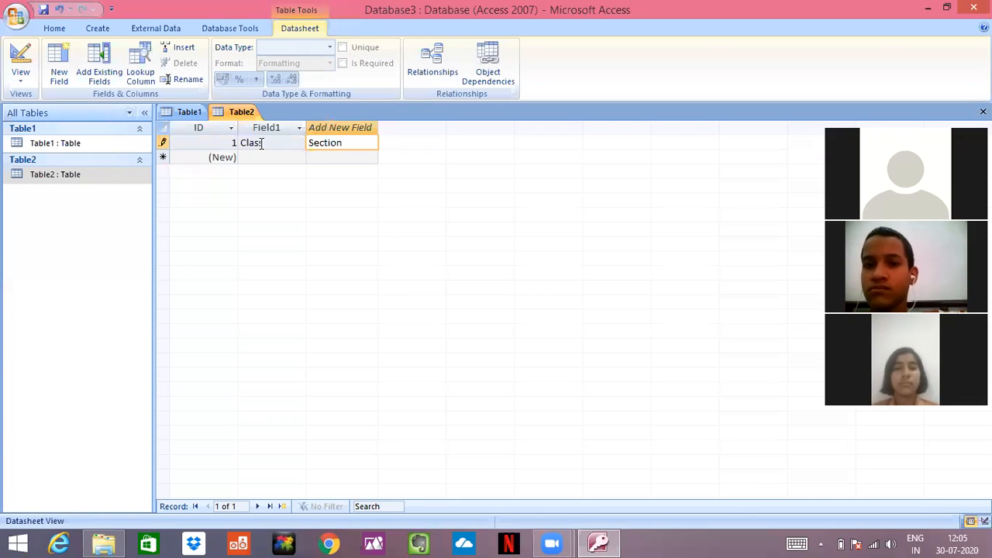
key(Tab)
text(Subjec)
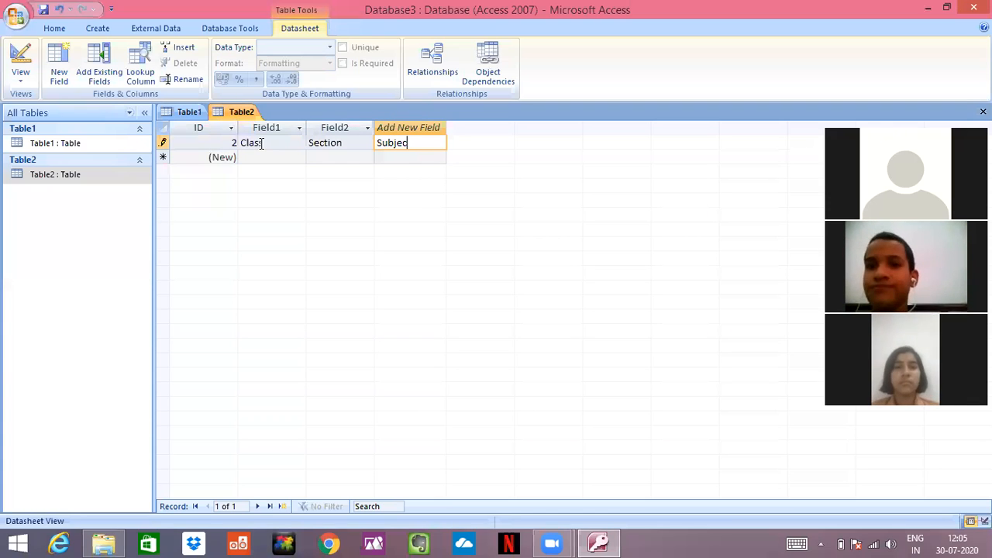
text(t)
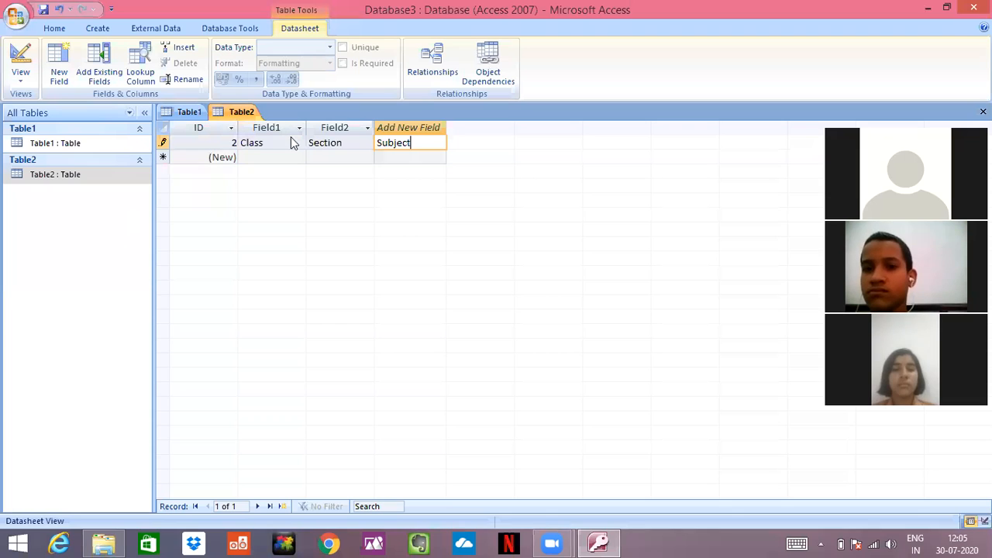
- View Table2, then bring up the datasheet of Table1 to compare the two tables
click(105, 145)
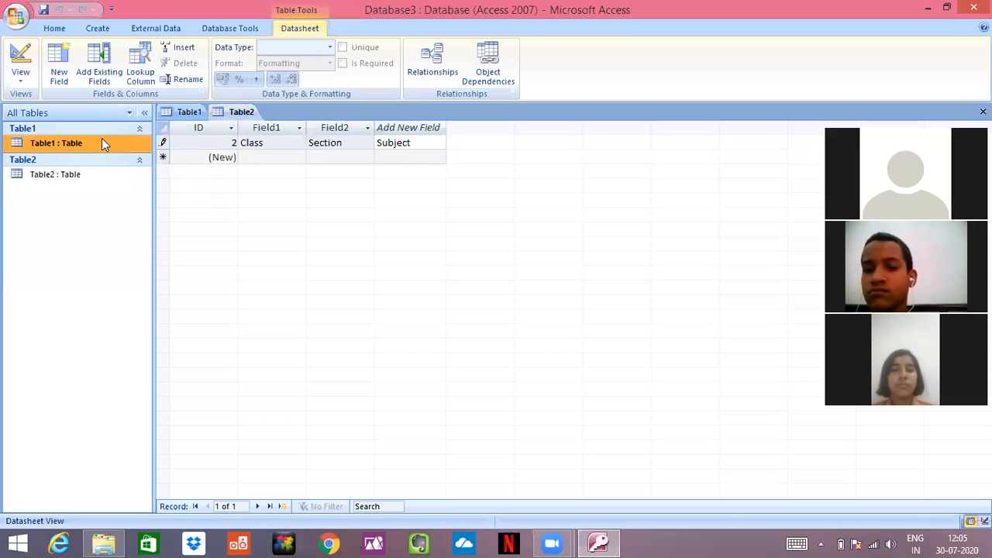
click(91, 178)
double_click(92, 179)
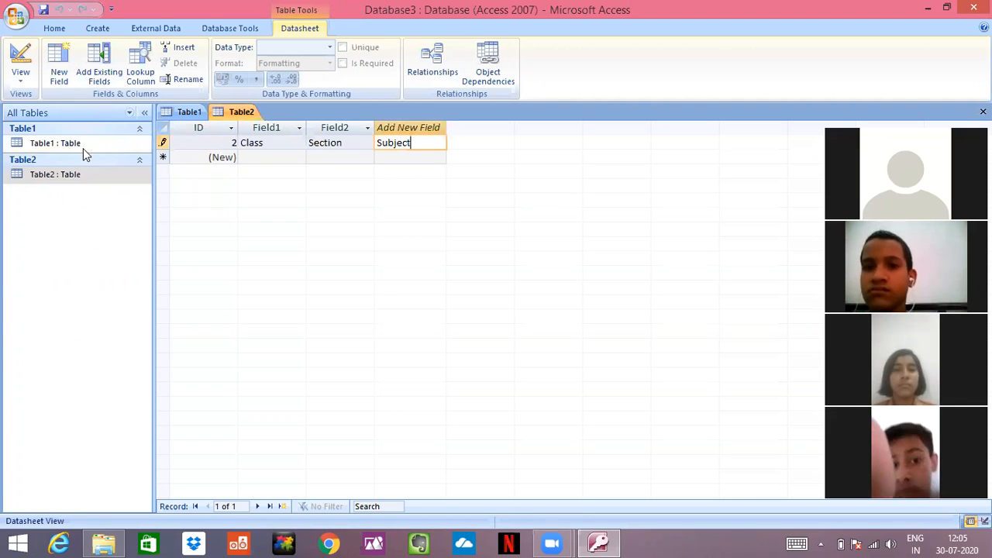
click(83, 143)
double_click(86, 143)
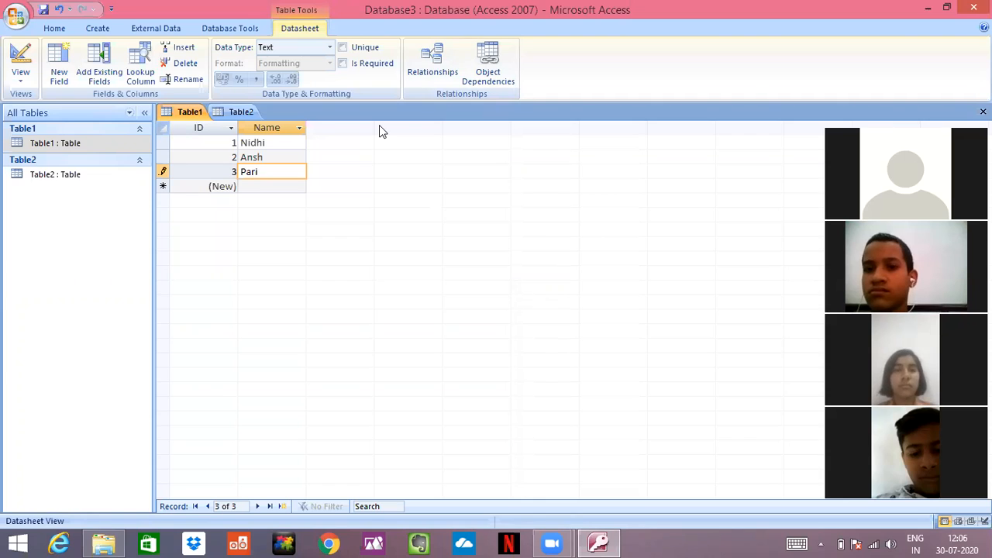
- Open the Relationships window and add three instances of Table1 to the layout
click(233, 29)
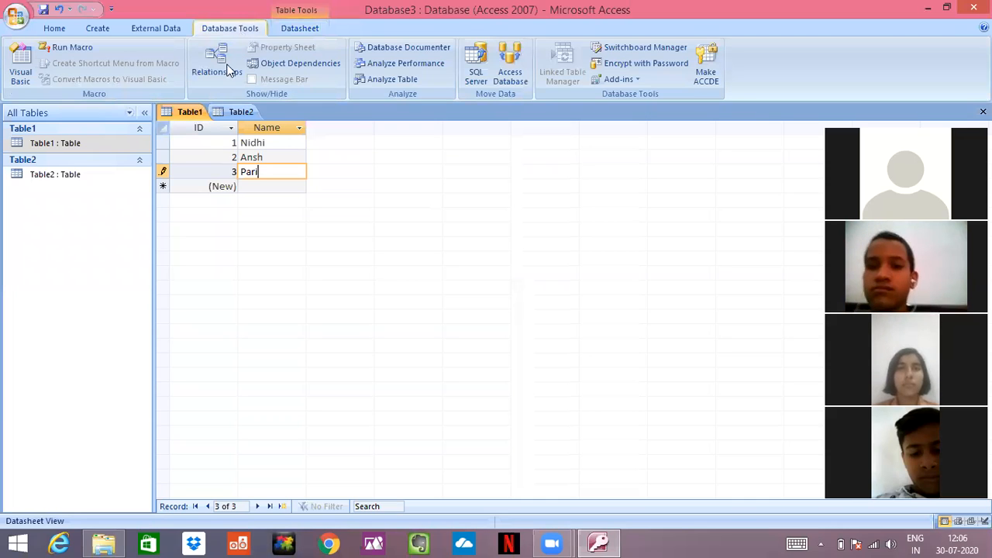
click(226, 72)
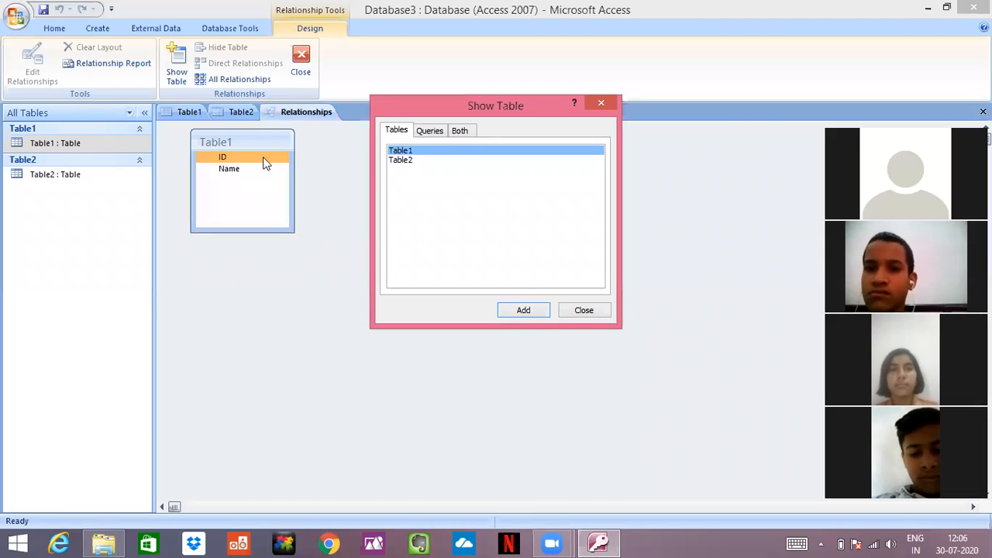
double_click(418, 151)
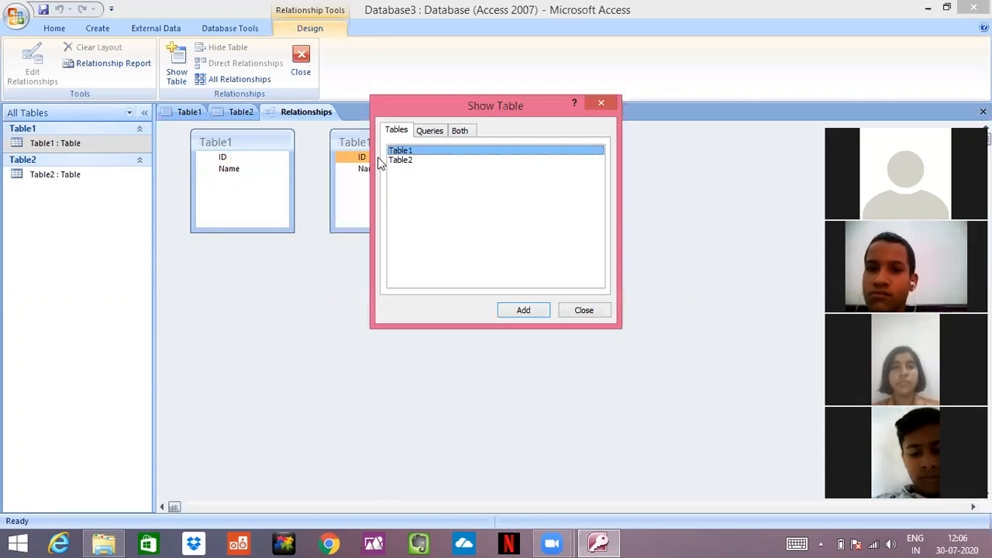
click(542, 311)
click(587, 309)
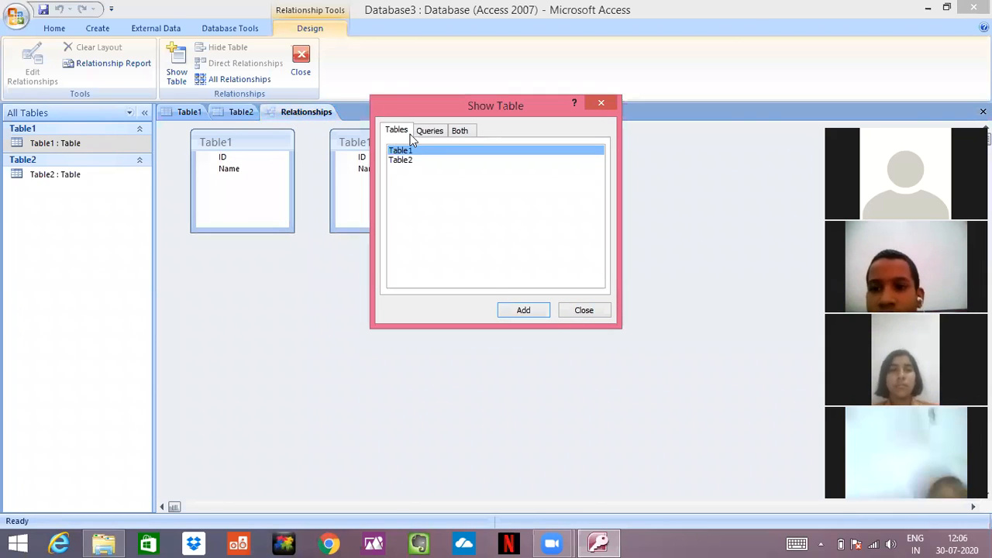
click(591, 102)
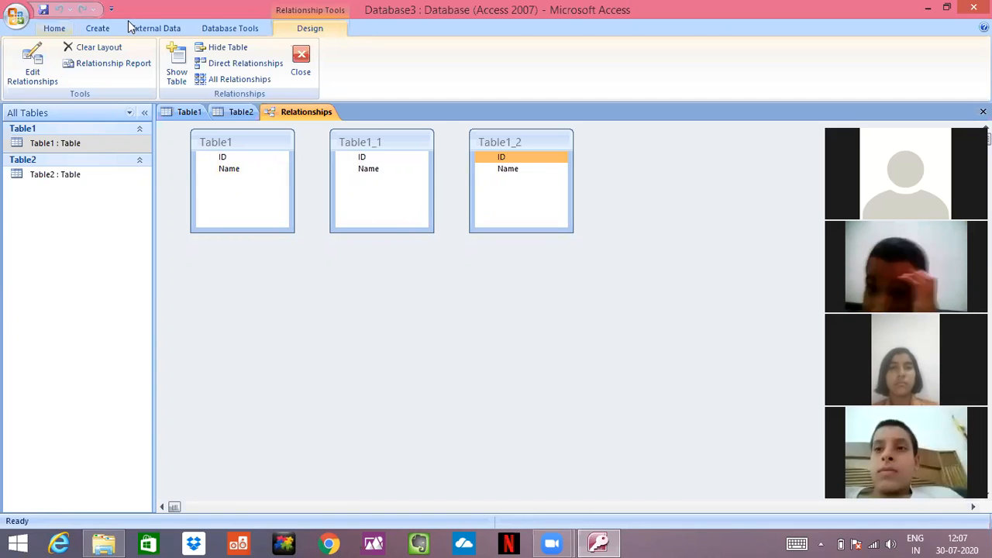
- Open the table design of Table1 from its third instance in the Relationships layout
click(62, 30)
click(250, 31)
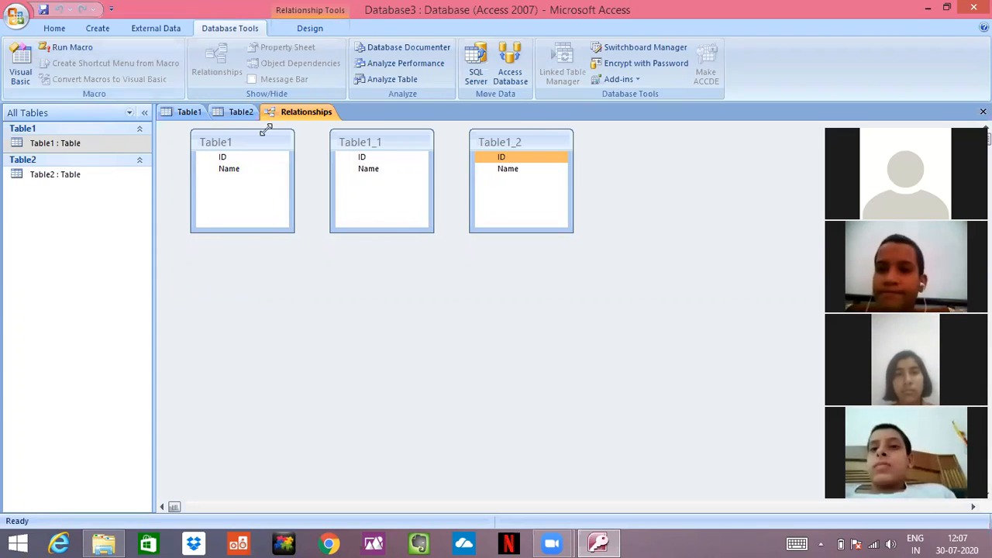
click(508, 169)
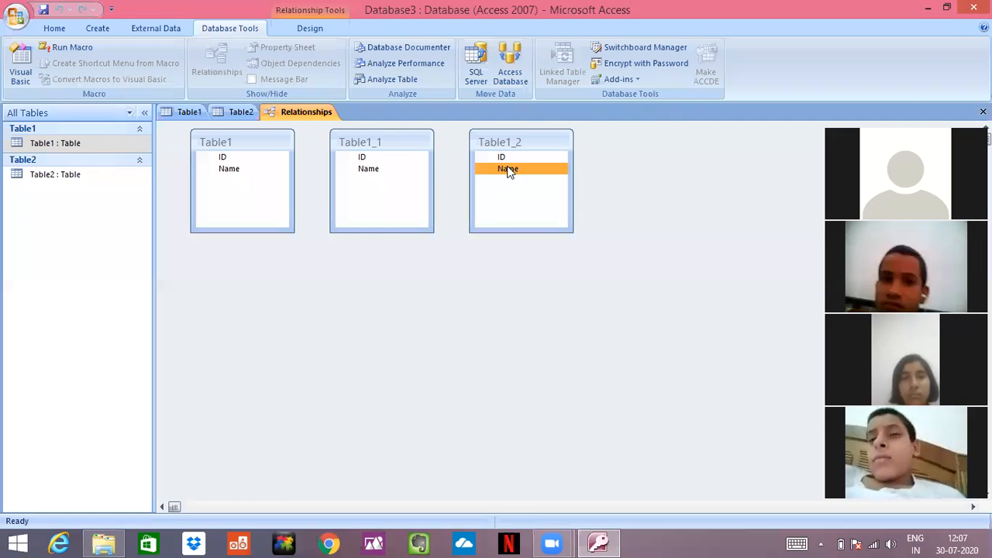
right_click(508, 170)
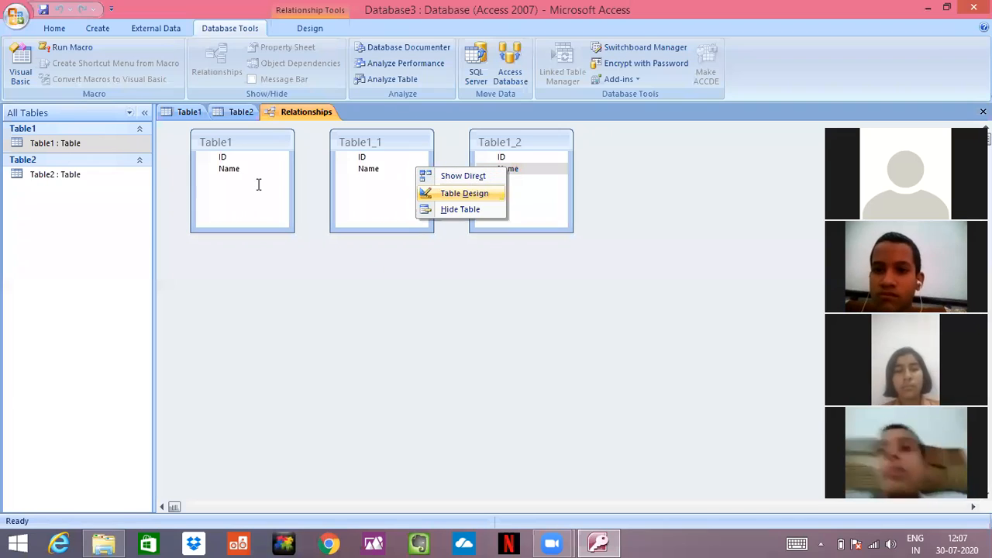
key(Return)
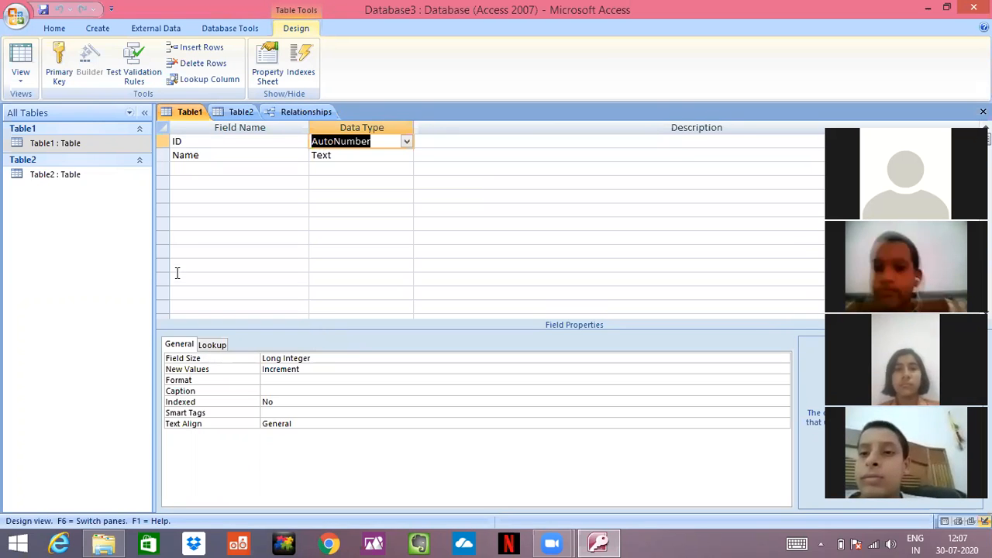
- Look at the available views for Table1 and keep it in Design View
click(52, 29)
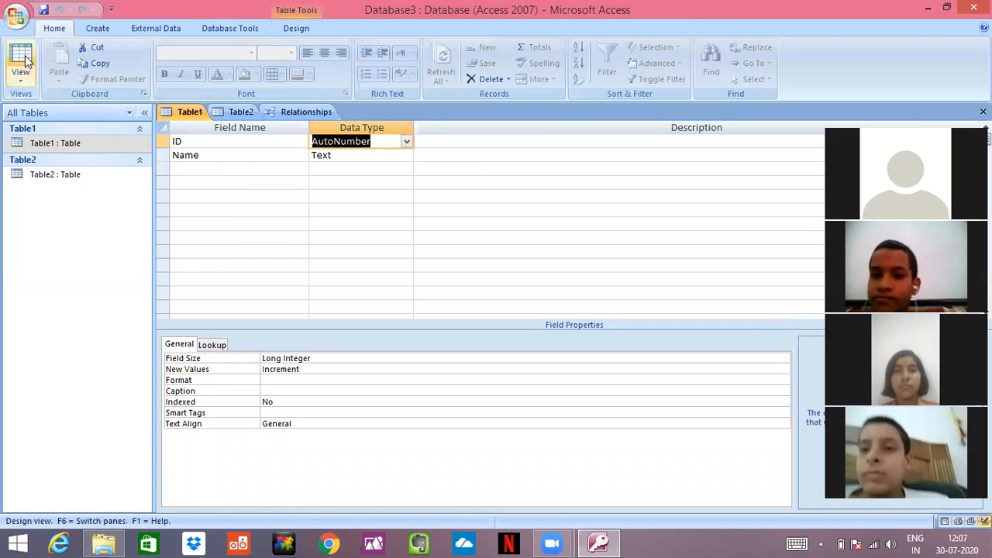
click(26, 60)
click(24, 80)
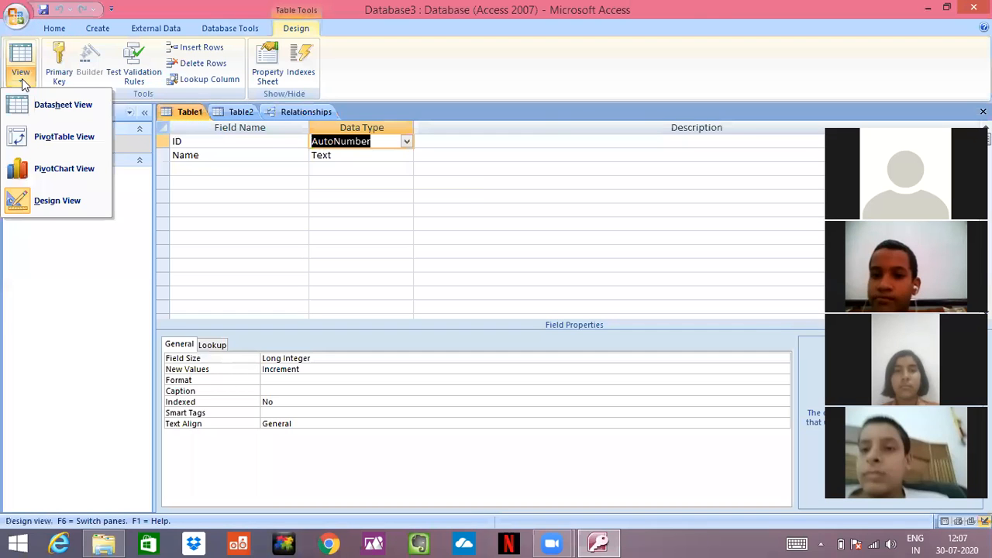
click(45, 204)
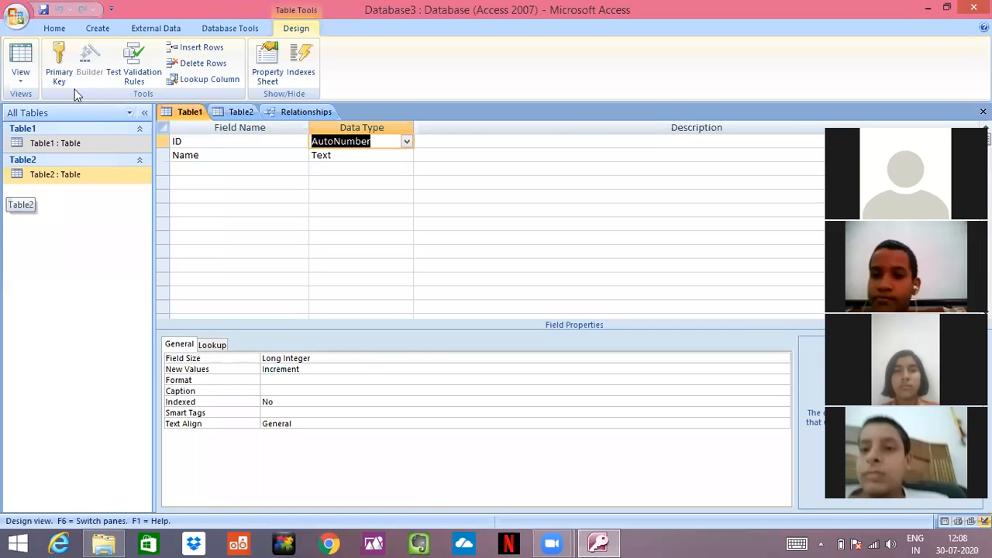
- Create a new query in Query Design and add Table1 and Table2 to it
click(95, 30)
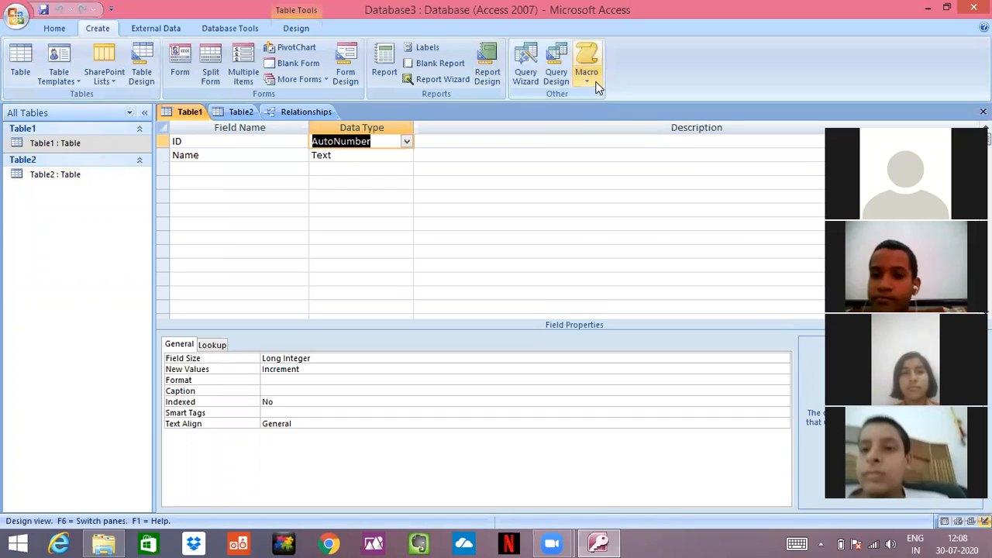
click(557, 74)
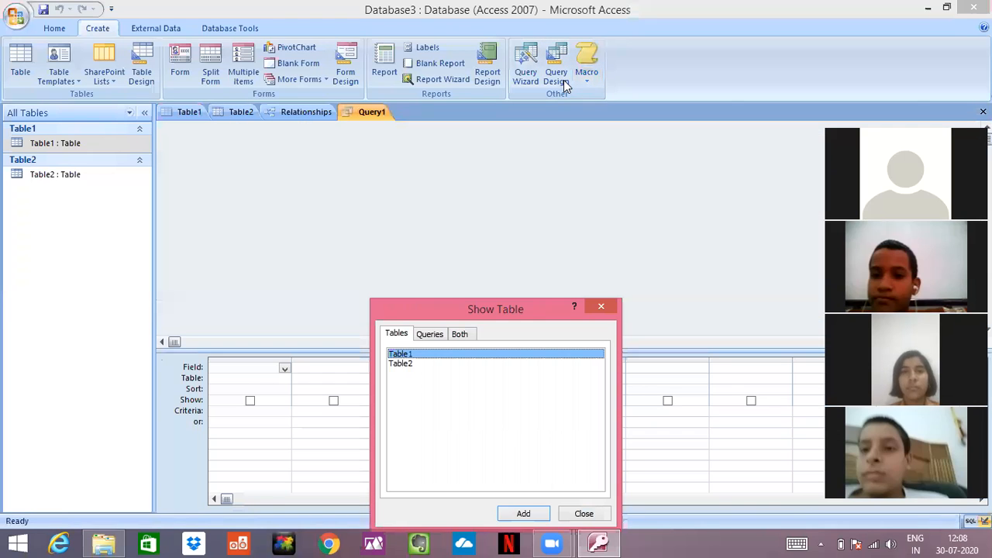
click(523, 513)
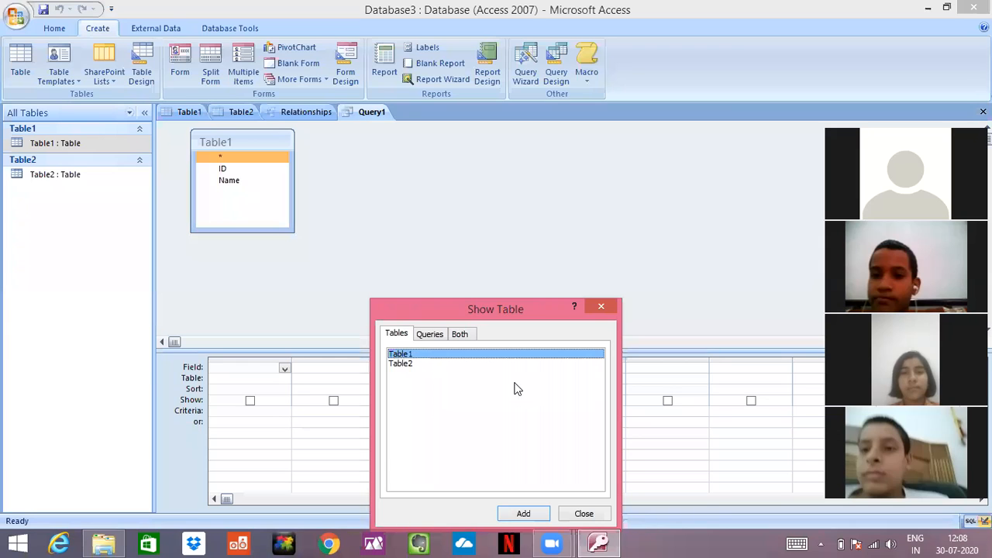
click(401, 363)
click(524, 514)
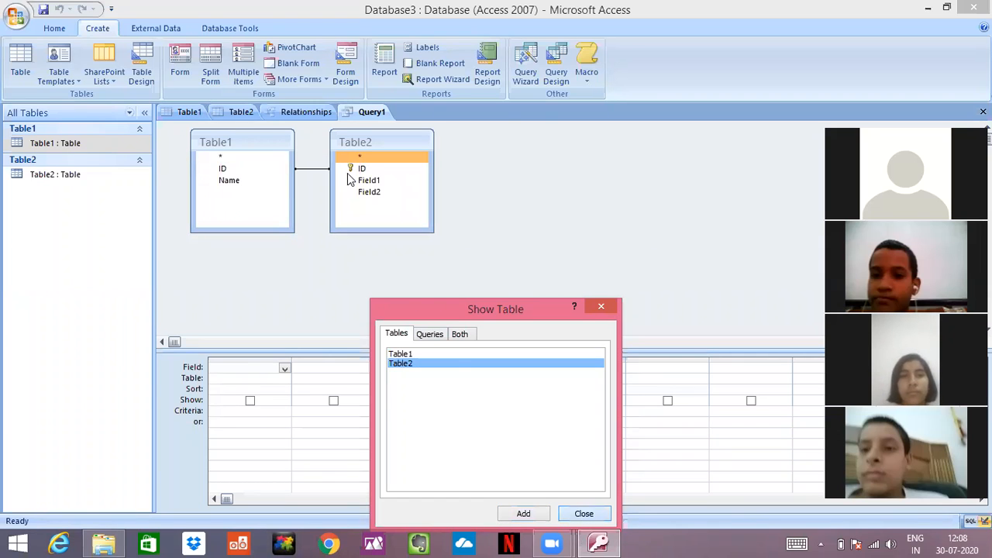
key(Escape)
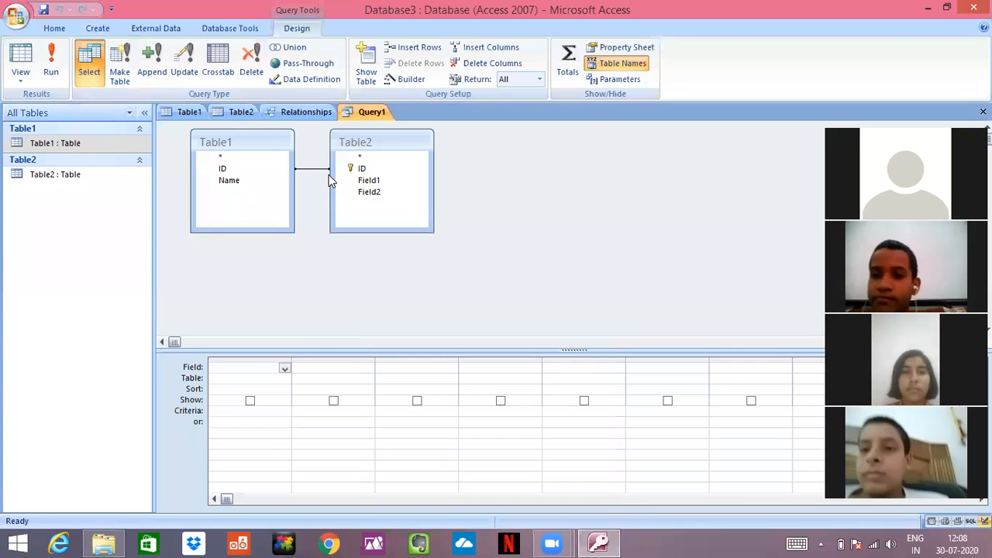
- Select the first Field cell of the query grid and the Name field of Table1
click(238, 369)
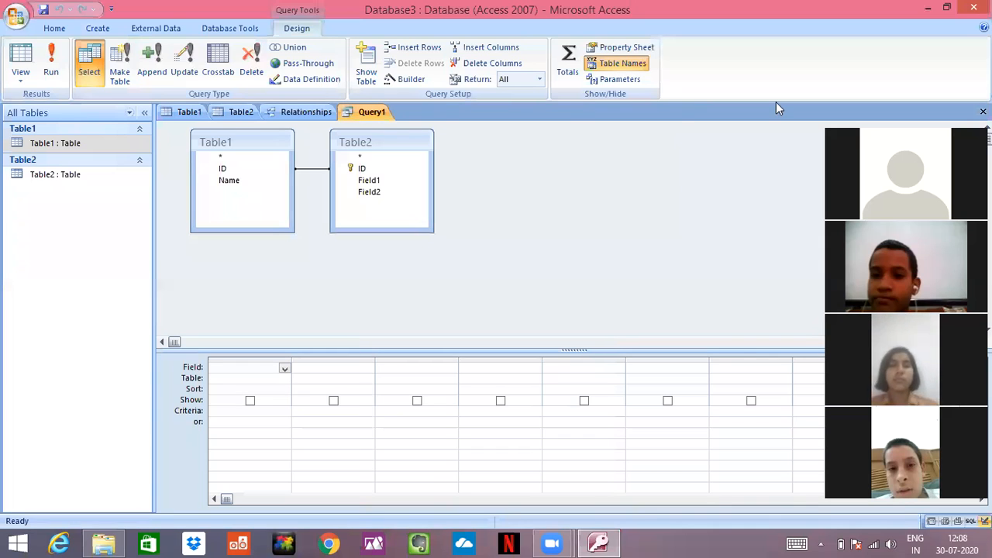
click(228, 180)
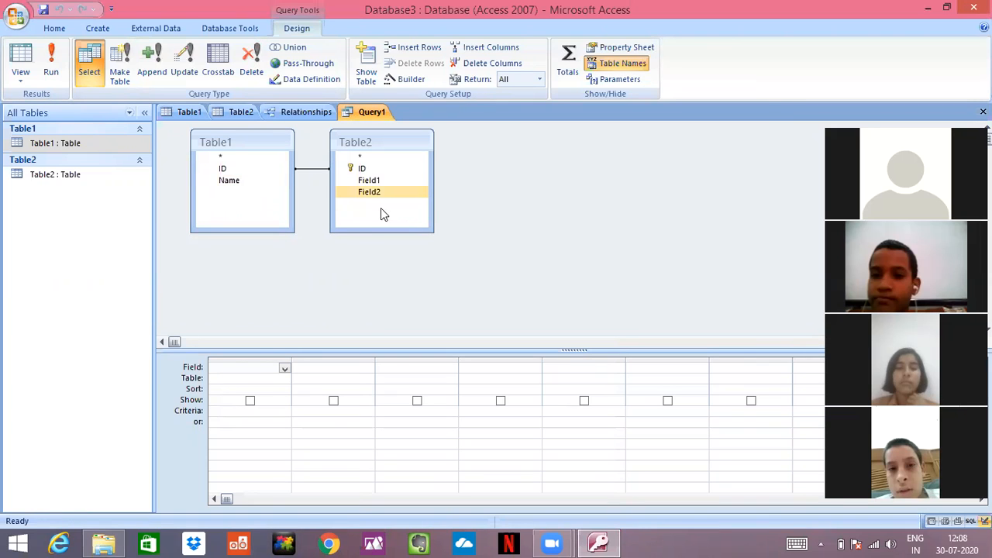